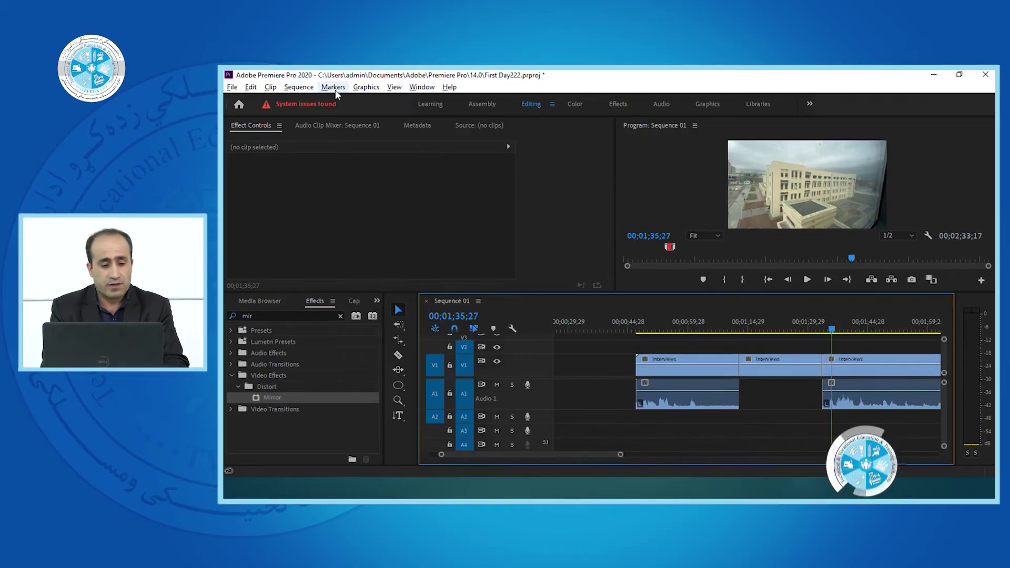
Link the last Interviews video clip on V1 with the audio clip beneath it on A1
left_click(270, 88)
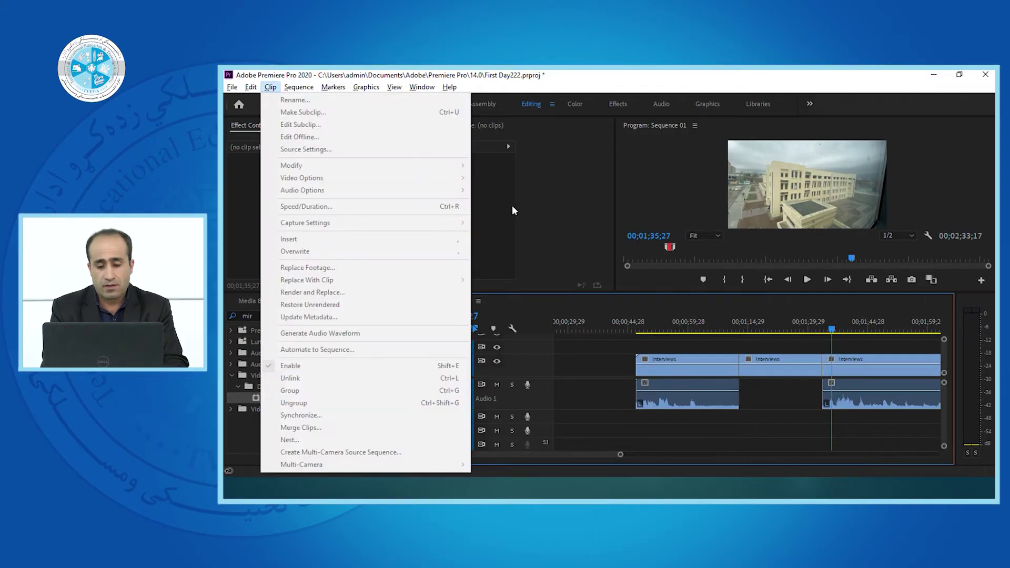
left_click(790, 375)
left_click(873, 367)
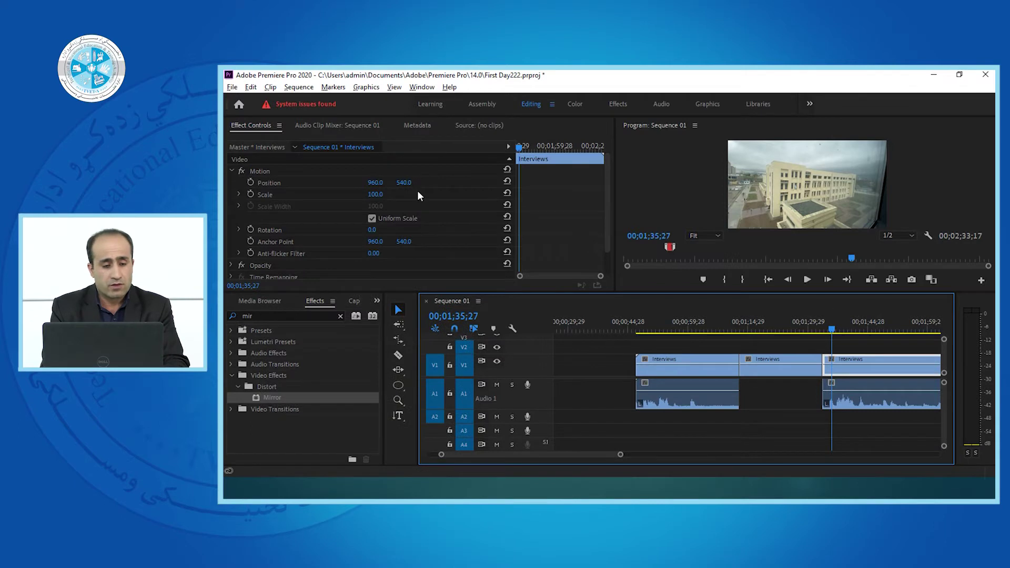
left_click_drag(868, 345, 891, 430)
key("ctrl+l")
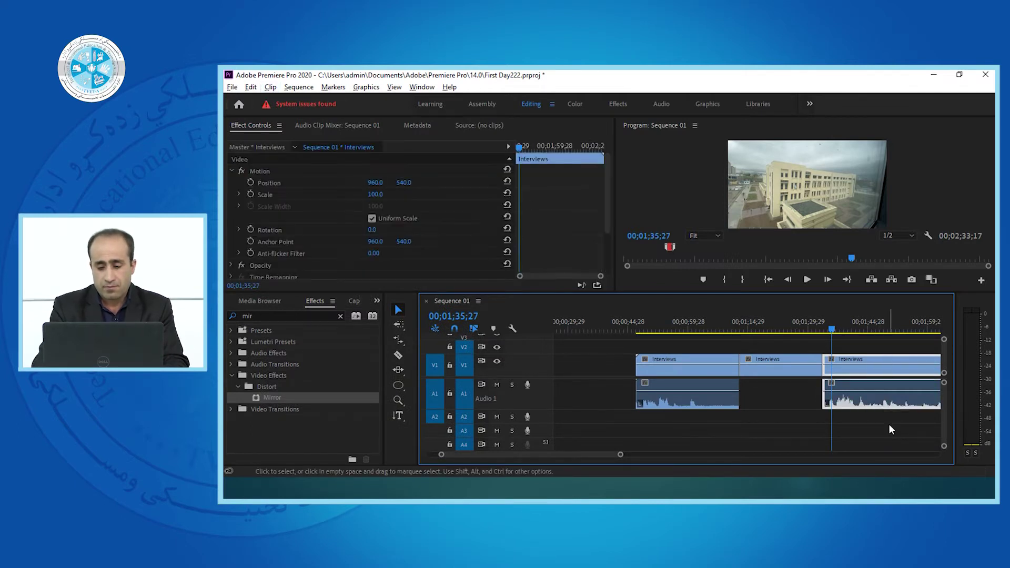
Set the field options of the linked Interviews clip to Always Deinterlace
left_click(272, 88)
mouse_move(343, 182)
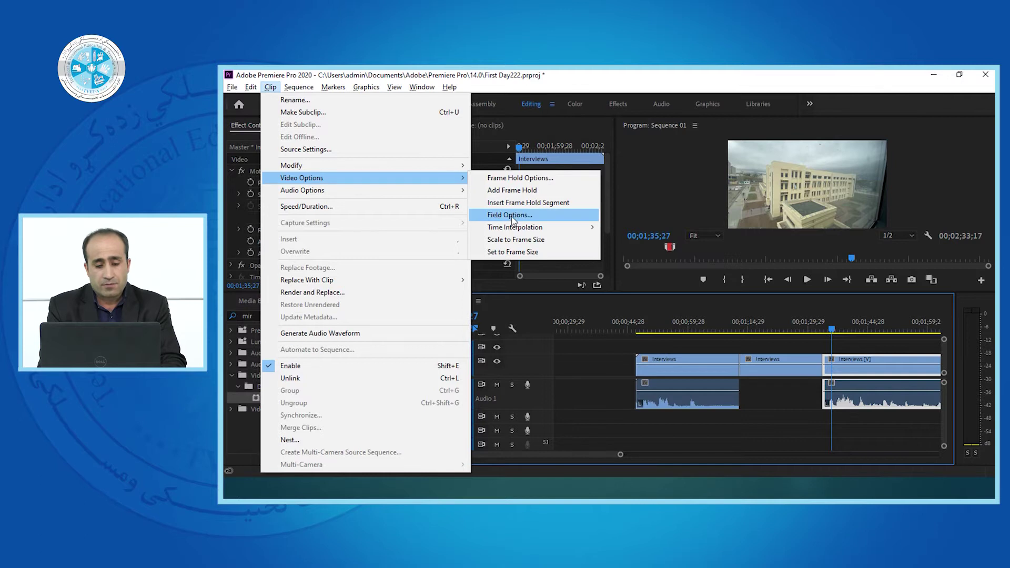
left_click(513, 216)
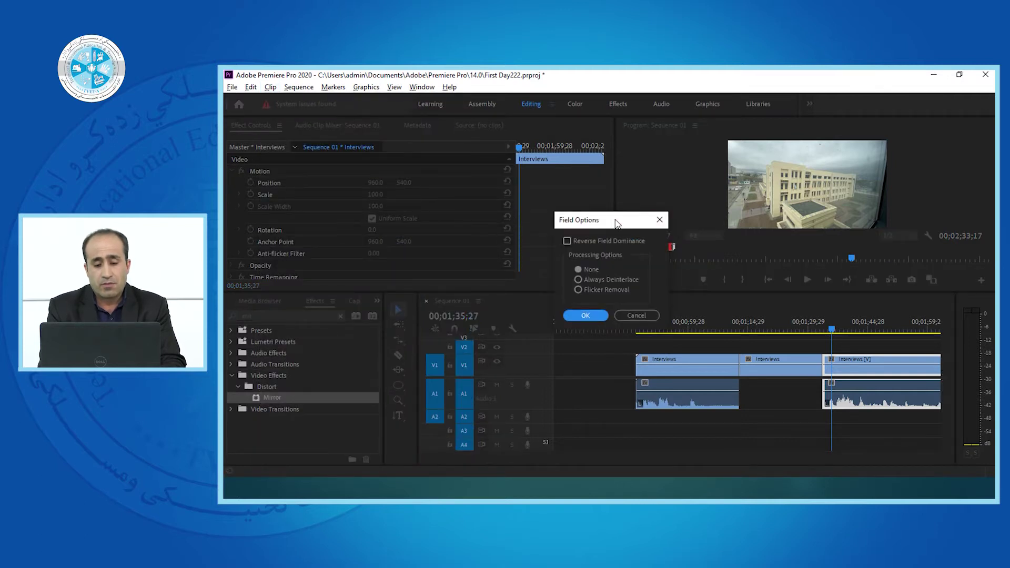
left_click_drag(613, 220, 637, 198)
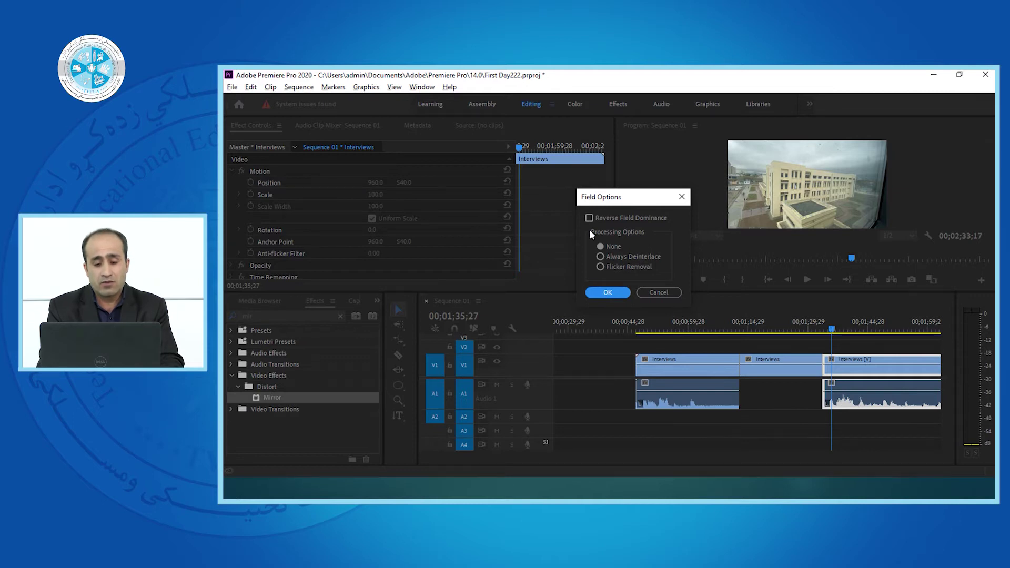
left_click(601, 257)
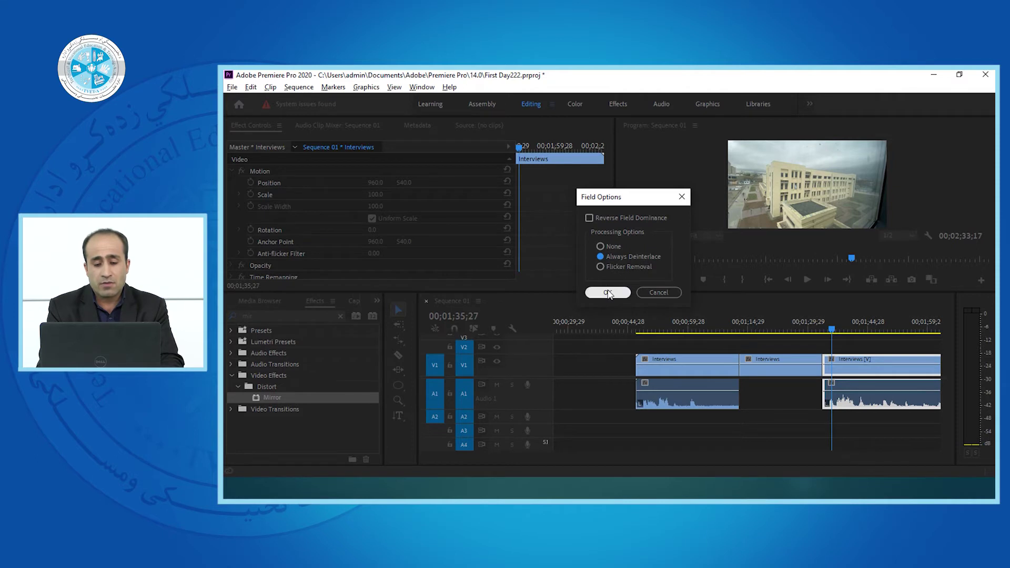
left_click(607, 293)
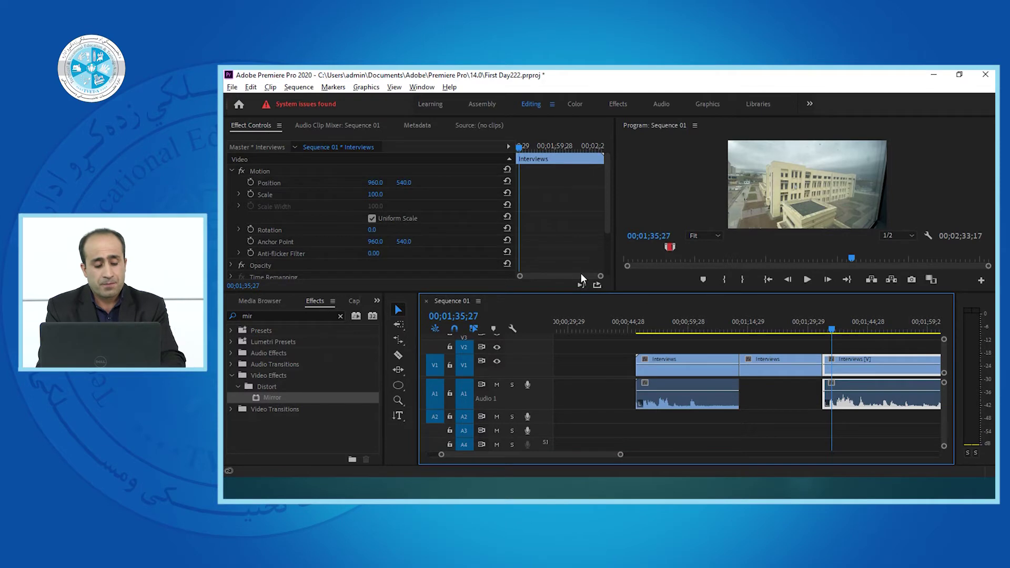
left_click(270, 86)
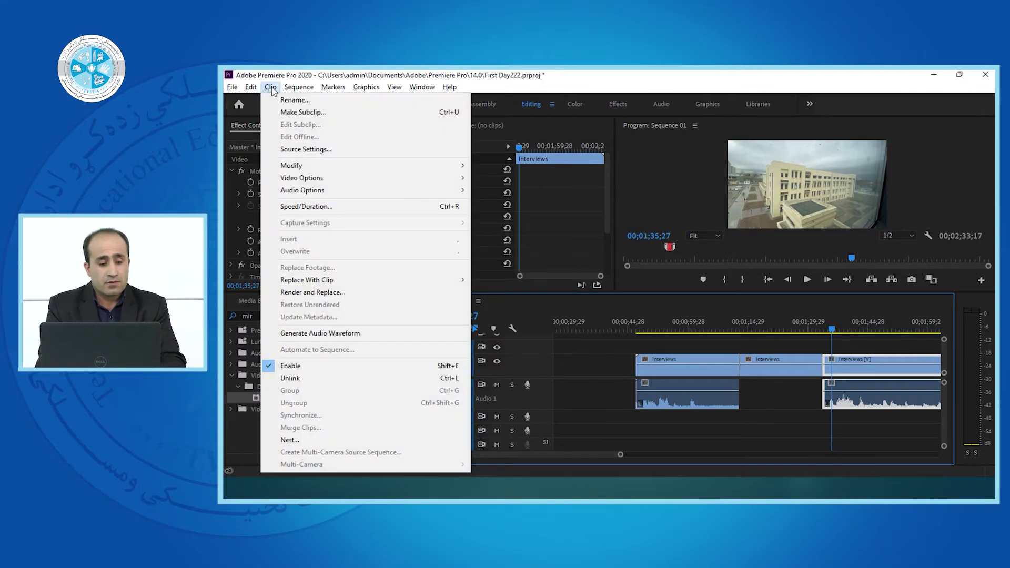
mouse_move(325, 184)
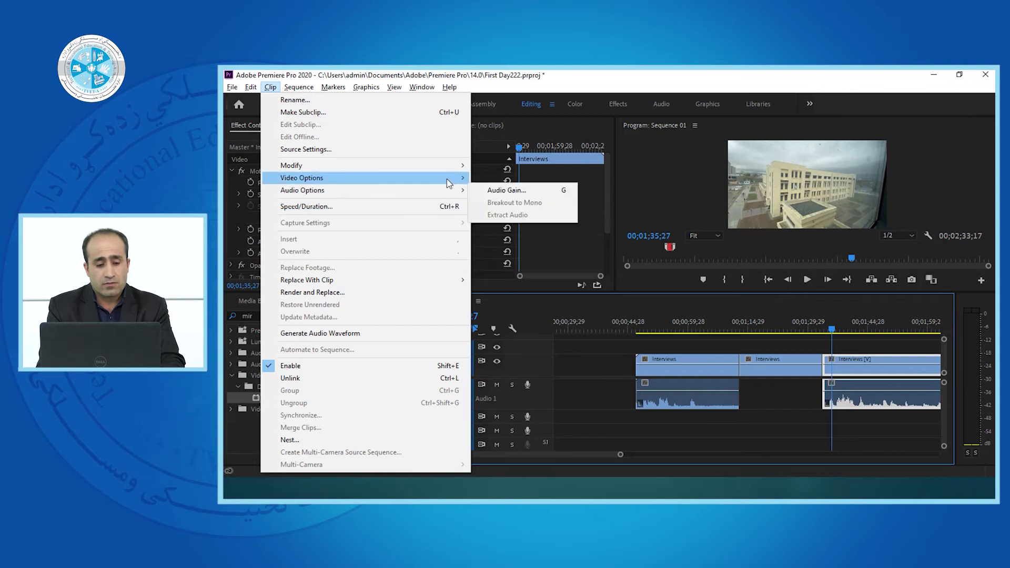
mouse_move(449, 182)
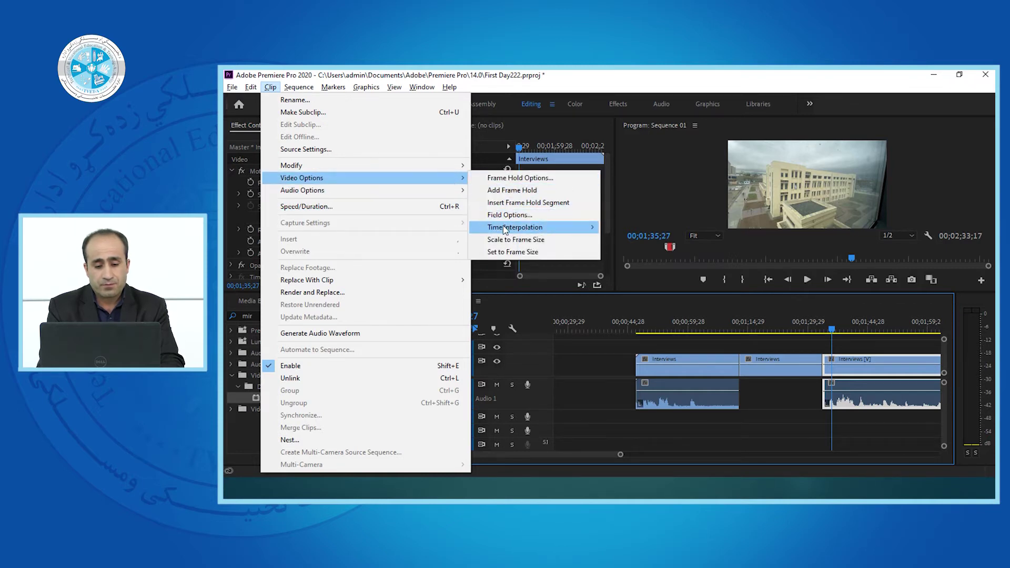
mouse_move(504, 230)
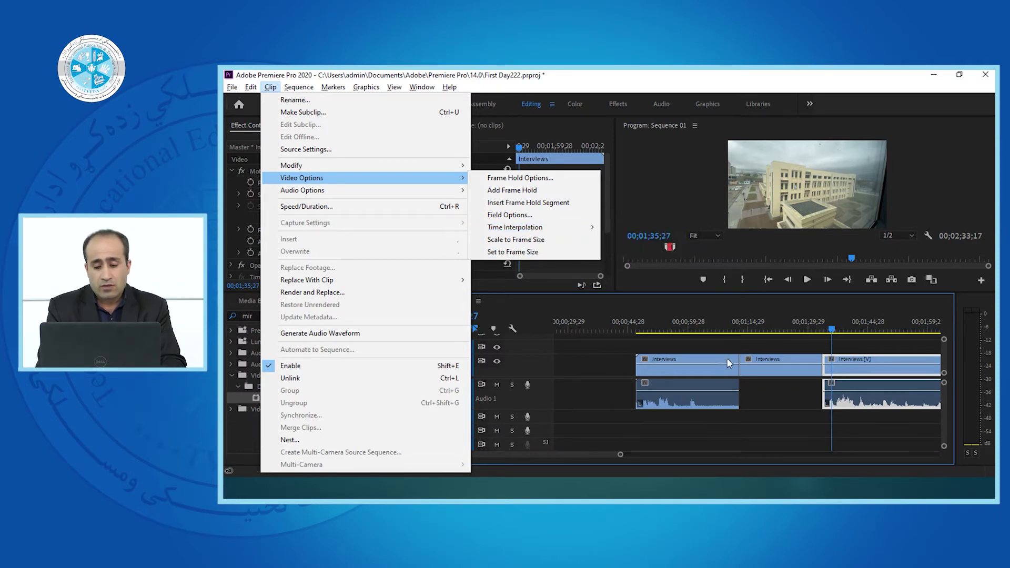
left_click(711, 356)
Preview the yellow-labelled MVI_0307.MP4 and MVI_0308.MP4 from the Sequence 05 project, scrubbing through each in the Source monitor
key("minus")
key("minus")
key("minus")
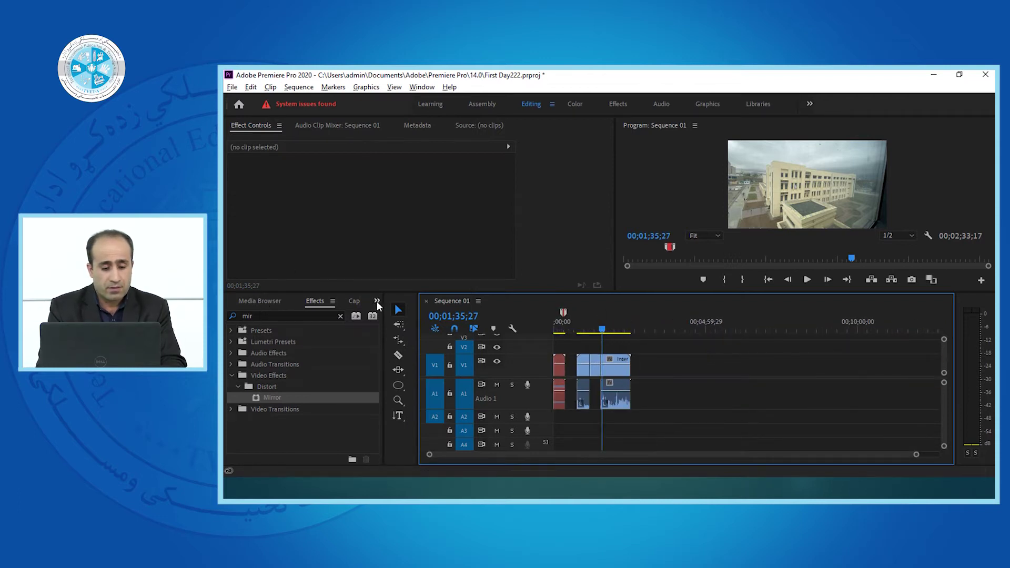
left_click(376, 301)
left_click(396, 314)
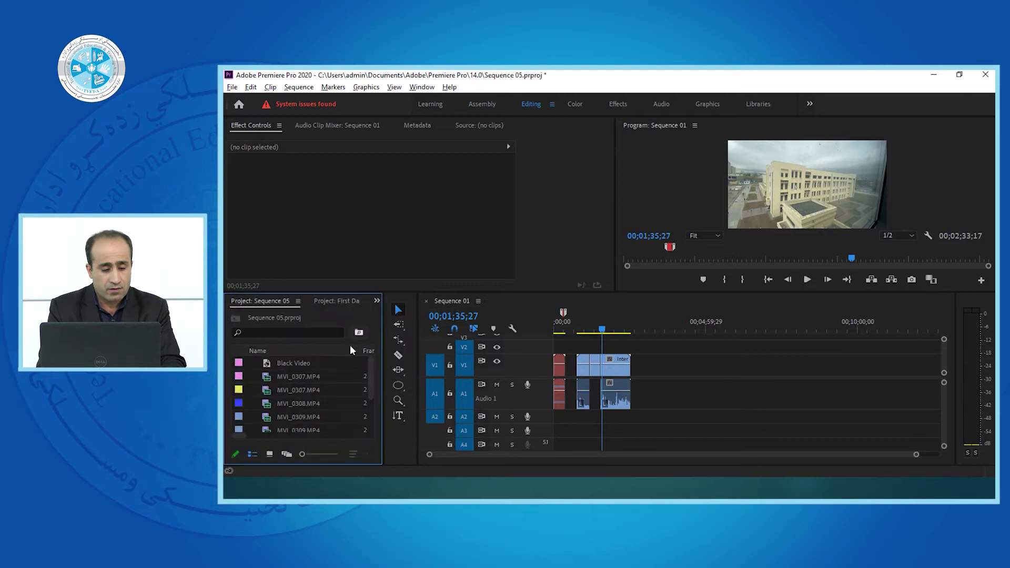
double_click(267, 390)
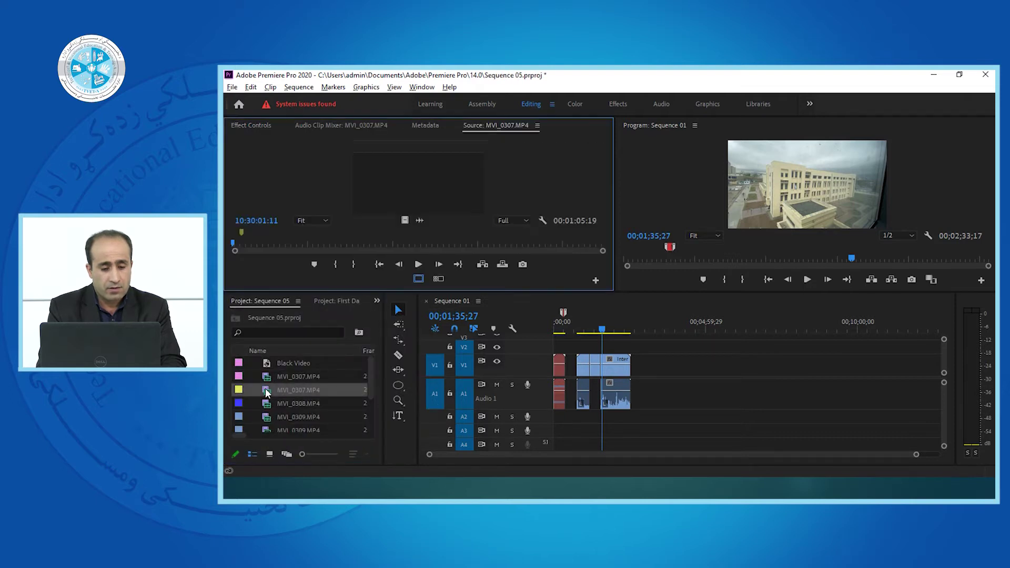
left_click_drag(381, 244, 435, 244)
double_click(275, 403)
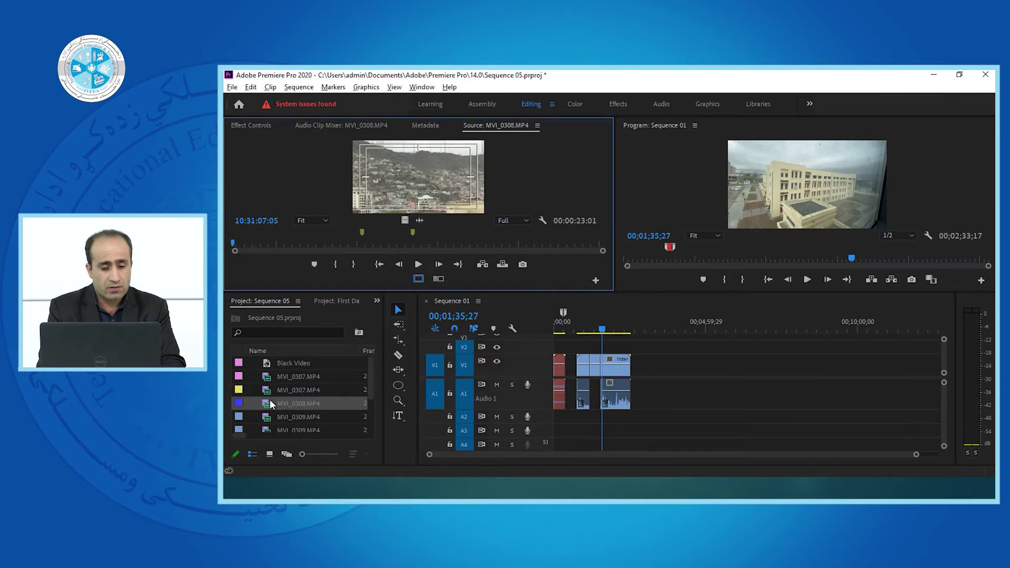
left_click_drag(332, 245, 558, 242)
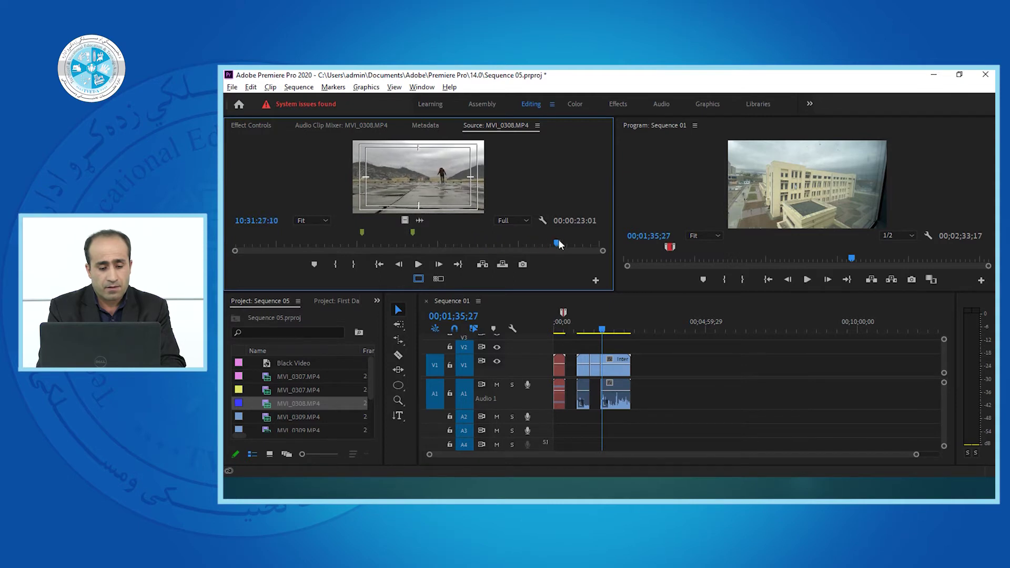
Mark a range of about 00:00:04:15 in MVI_0309.MP4 and place it on V1 and A1 after the last Interviews clip
left_click(266, 417)
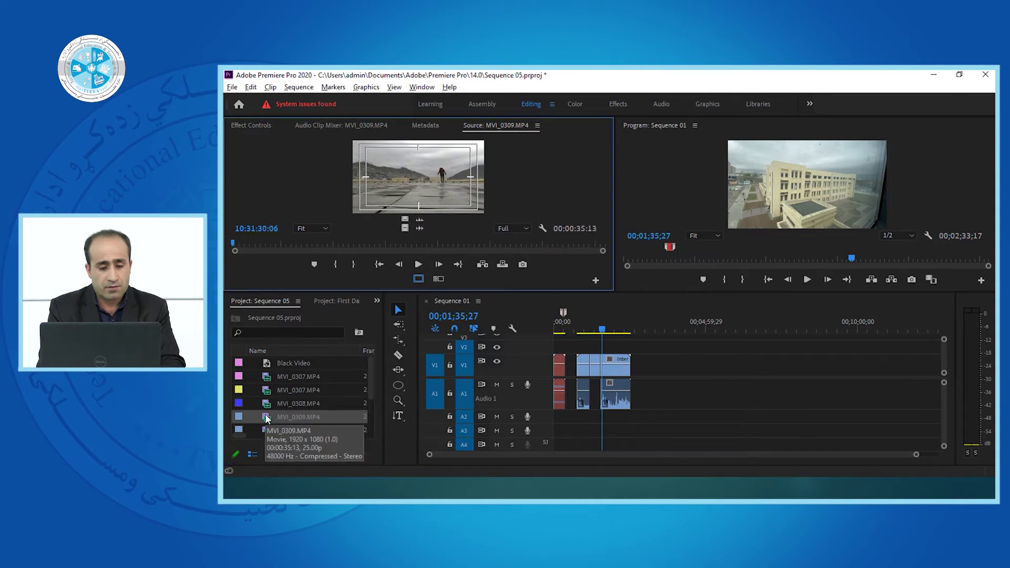
double_click(266, 417)
left_click_drag(354, 244, 406, 244)
key("i")
key("o")
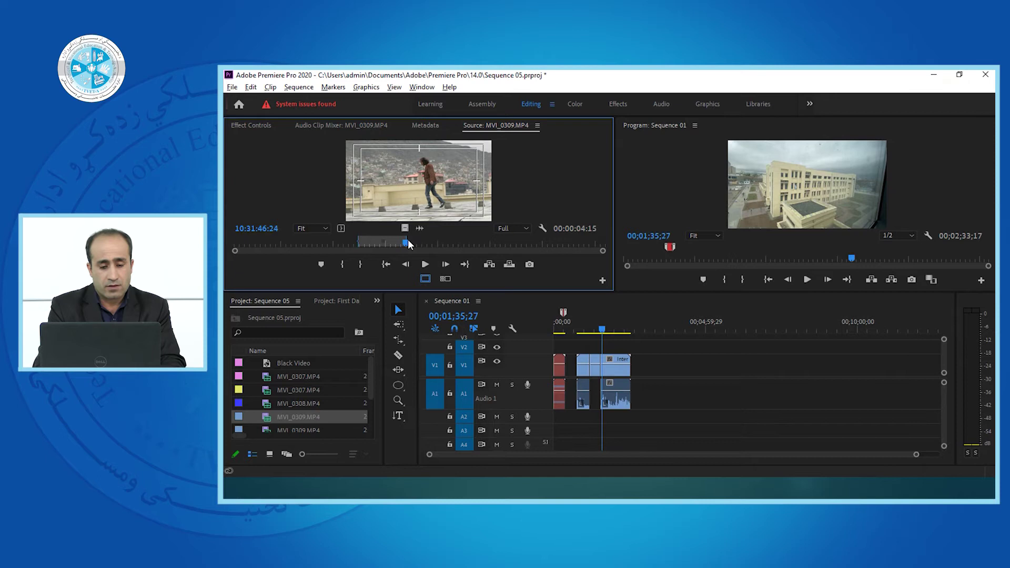
left_click_drag(405, 169, 647, 329)
left_click(646, 330)
Rate-stretch the MVI_0309.MP4 clip in the timeline to about 43% speed by extending its end
key("=")
key("=")
key("=")
key("=")
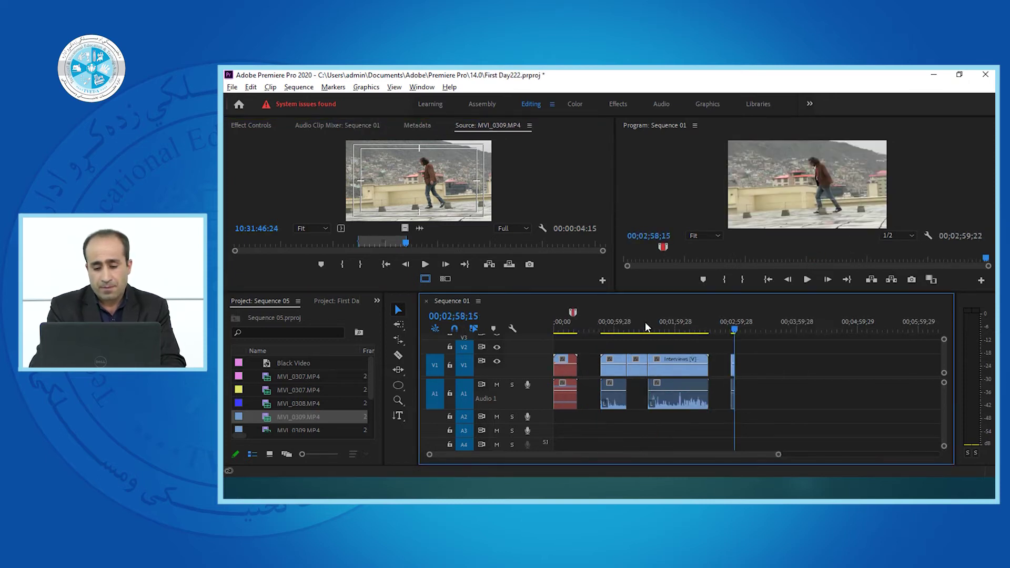
left_click(722, 388)
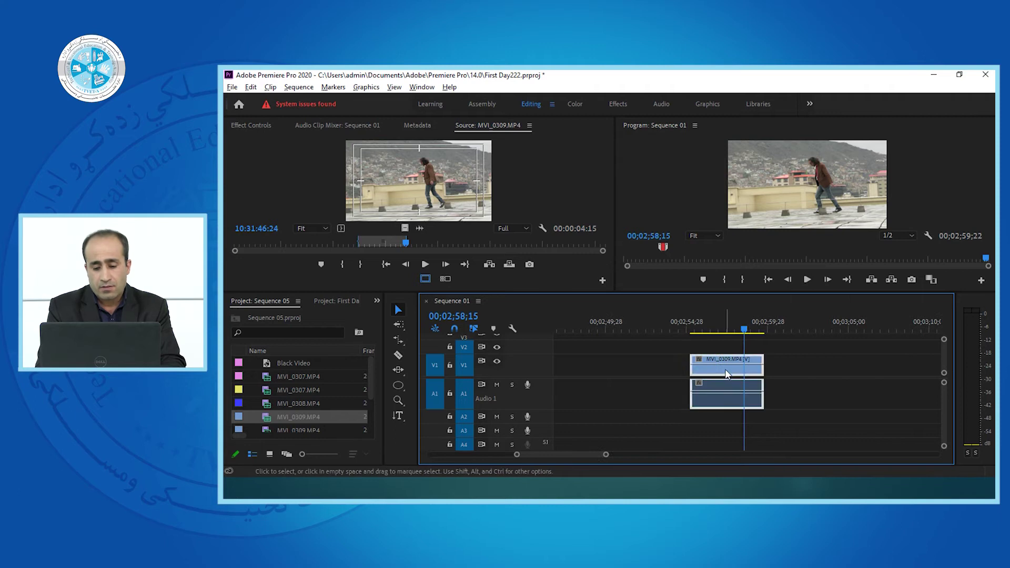
key("r")
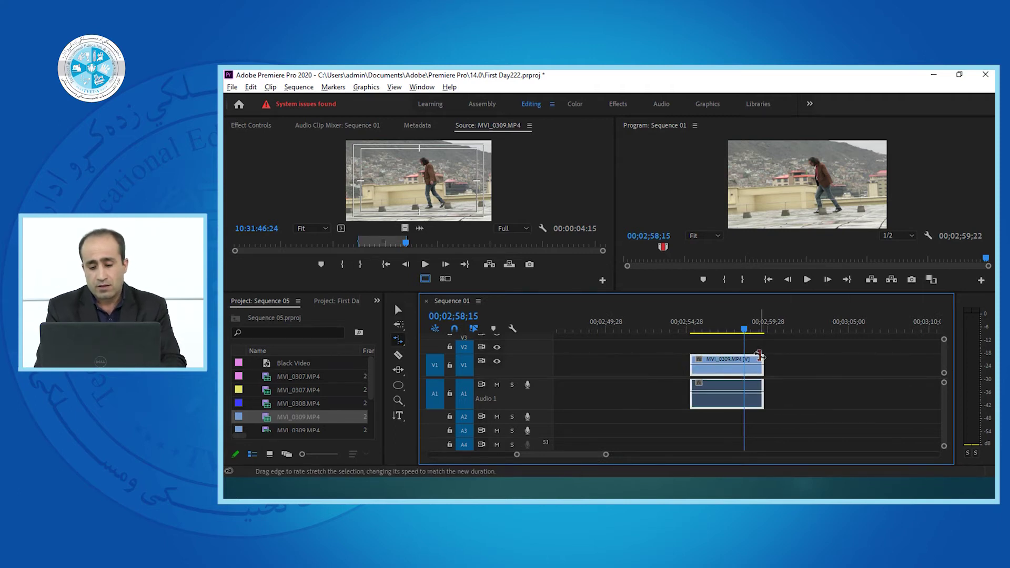
left_click_drag(760, 359, 862, 361)
key("v")
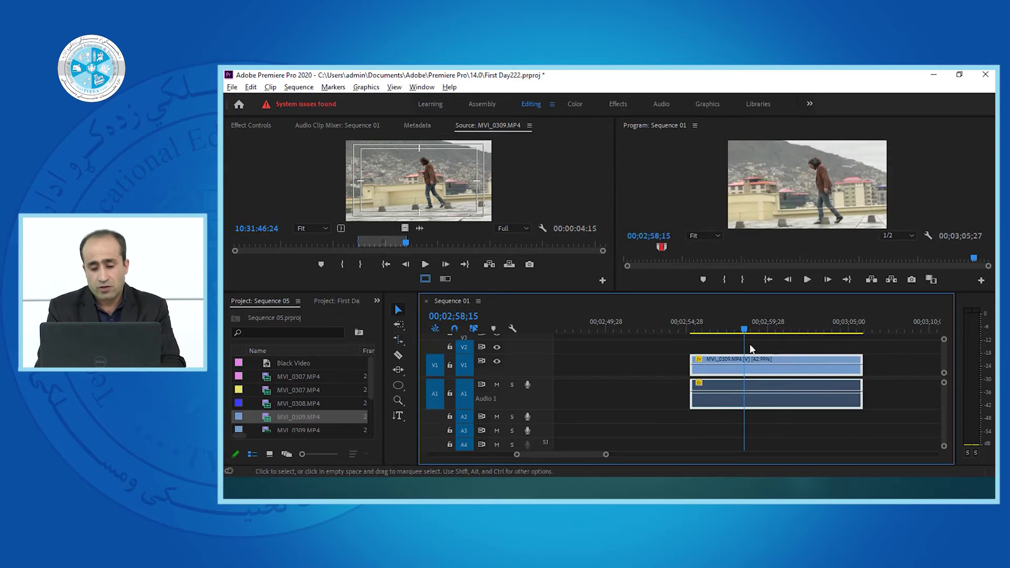
Play the slowed MVI_0309.MP4 clip from its start in the enlarged Program monitor
left_click(695, 328)
key("Up")
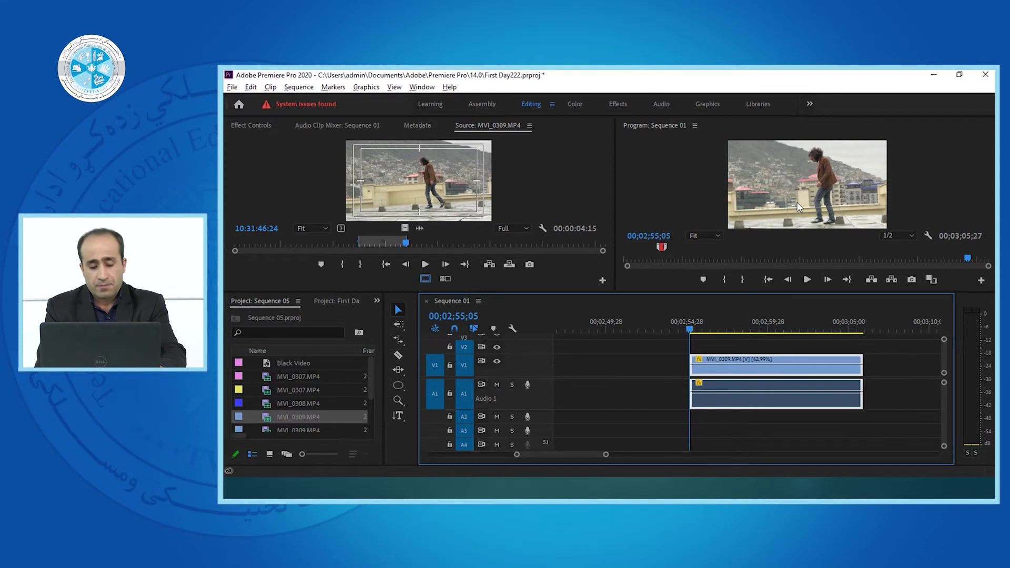
key("grave")
key("space")
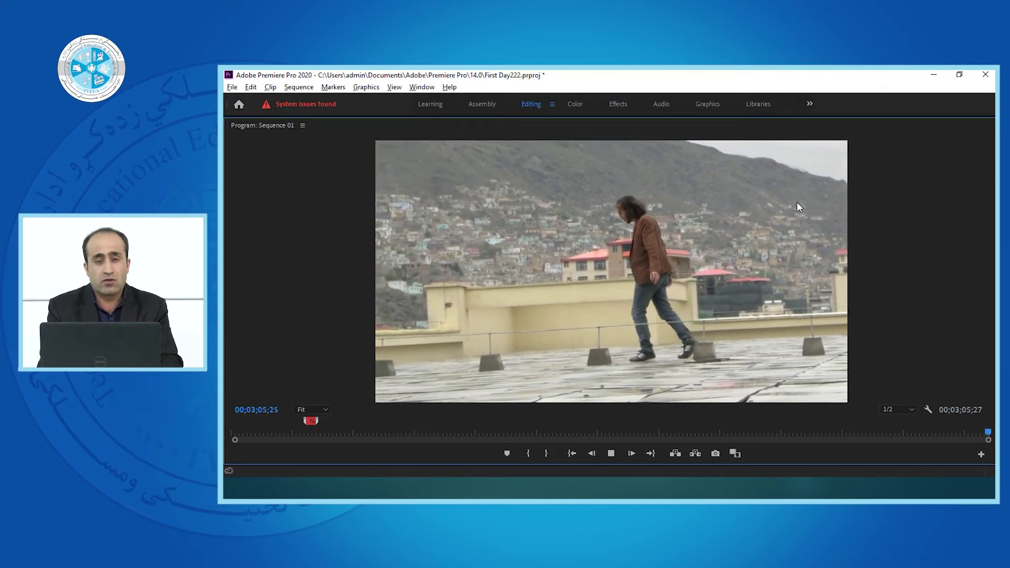
key("grave")
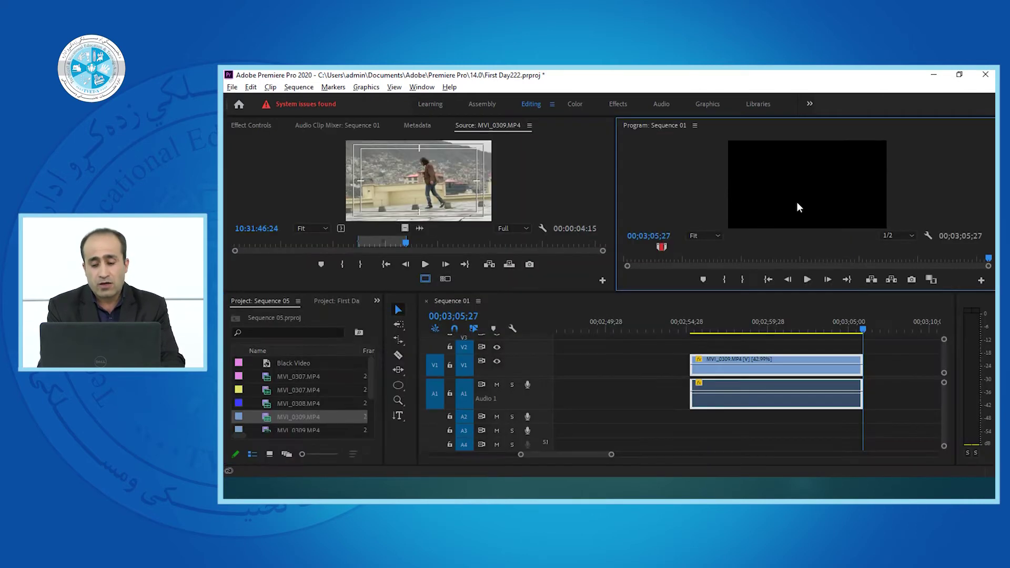
Set the time interpolation of the slowed MVI_0309.MP4 clip to Frame Blending
left_click(728, 328)
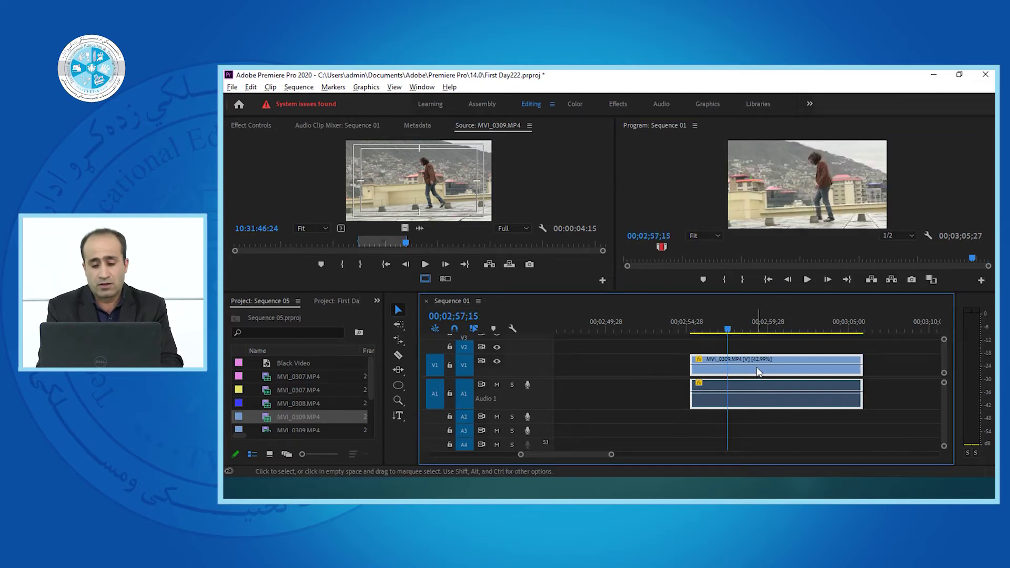
left_click(269, 88)
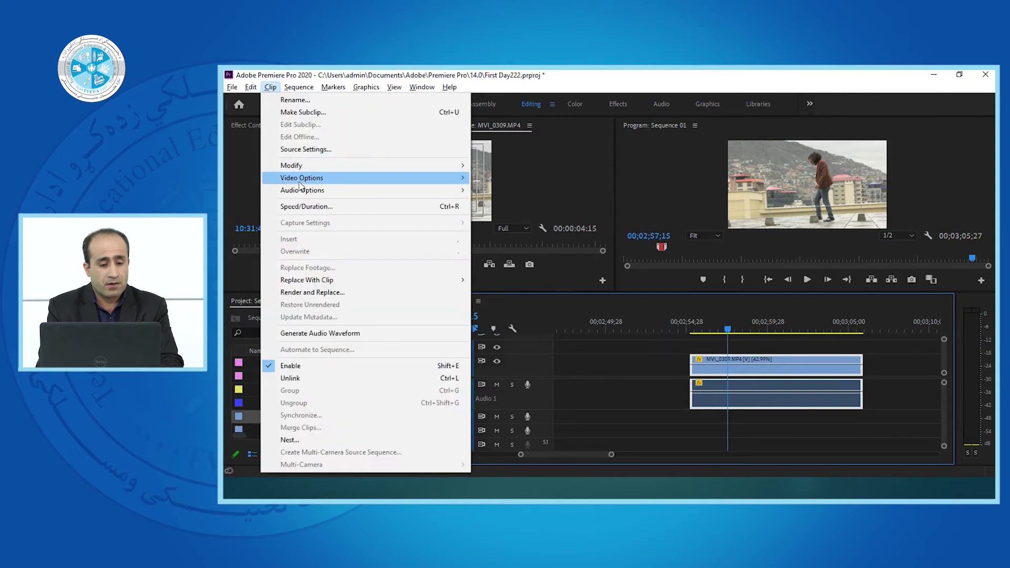
mouse_move(303, 181)
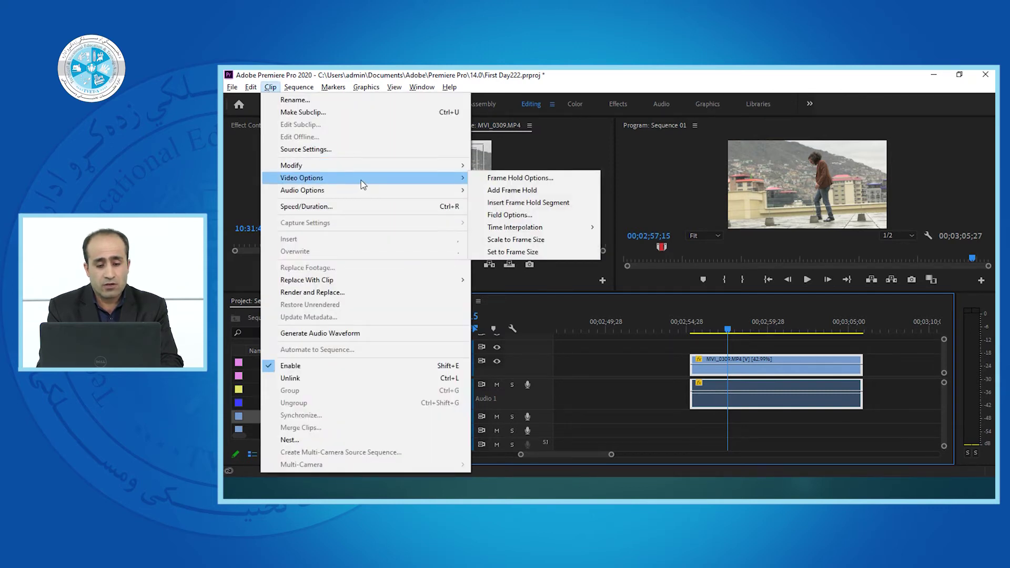
mouse_move(504, 230)
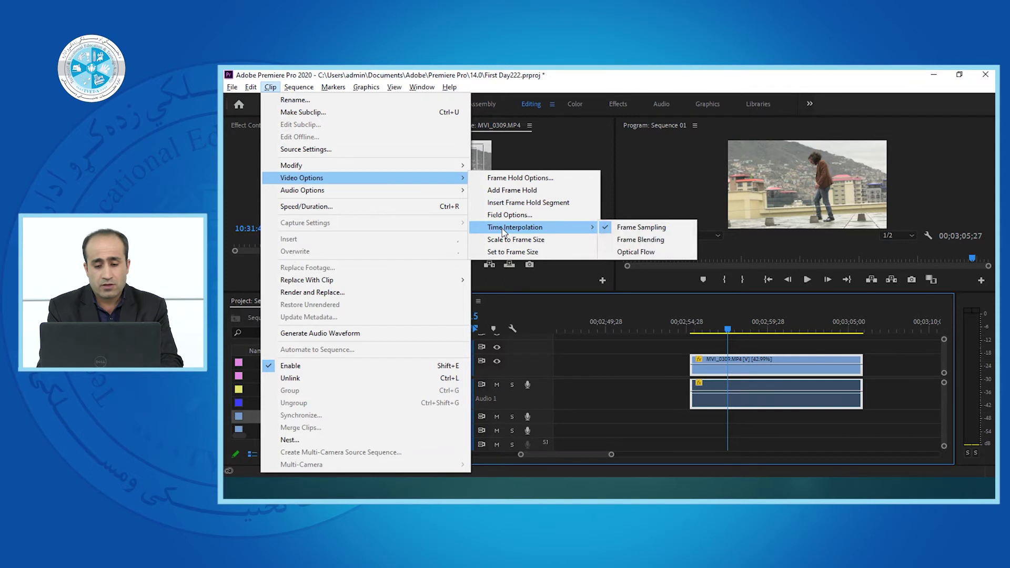
left_click(634, 240)
Play the beginning of the frame-blended clip in the enlarged Program monitor
left_click(709, 319)
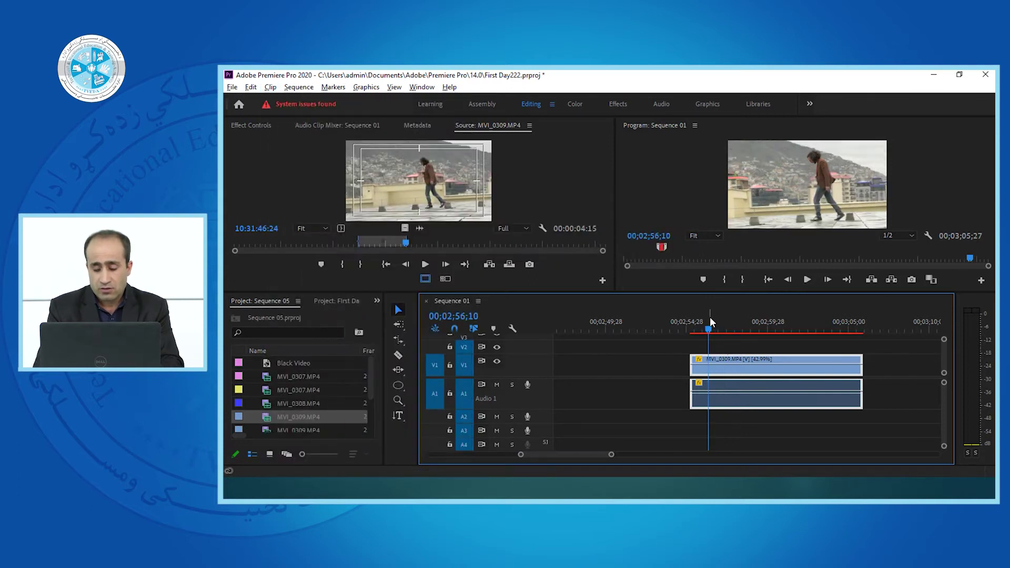
key("Up")
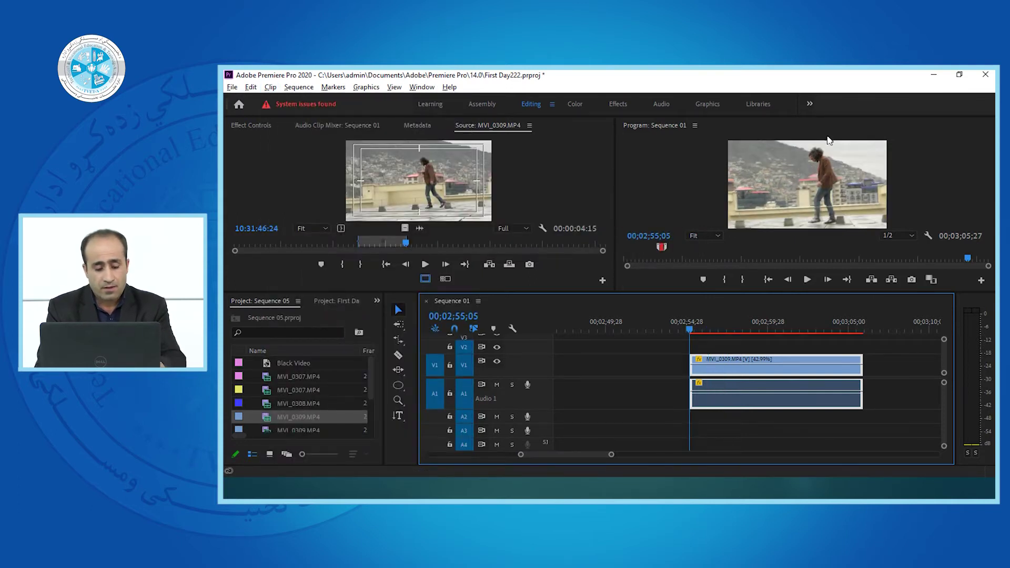
key("grave")
key("space")
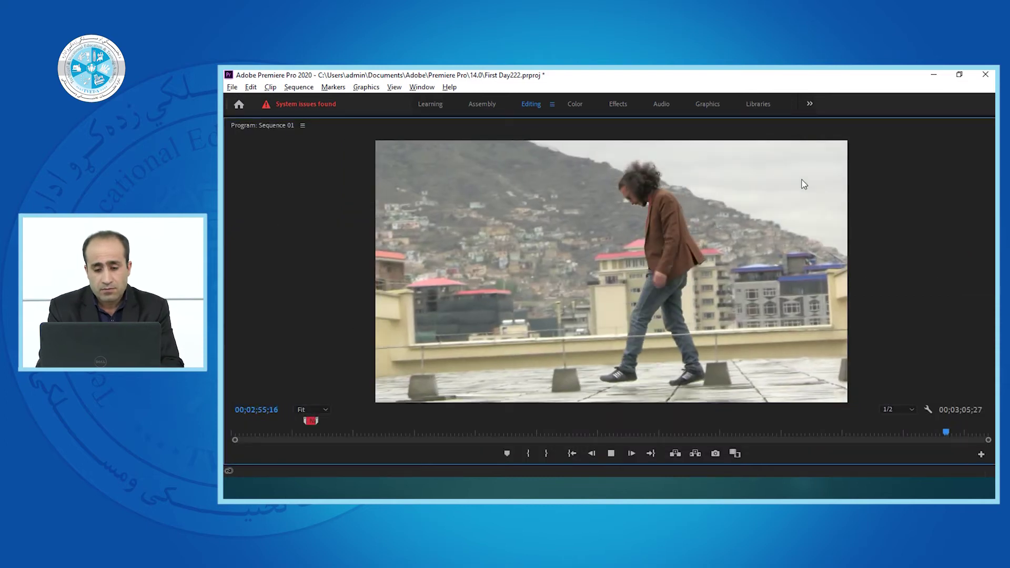
key("grave")
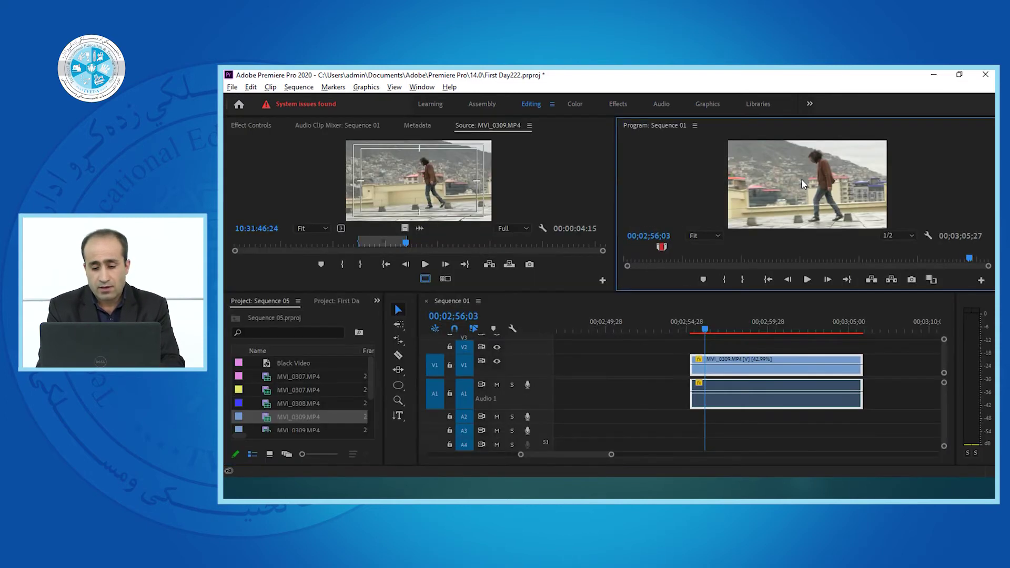
Mark In and Out points at the start and end of the slowed MVI_0309.MP4 clip and render that range
key("Up")
key("i")
left_click(822, 330)
key("Down")
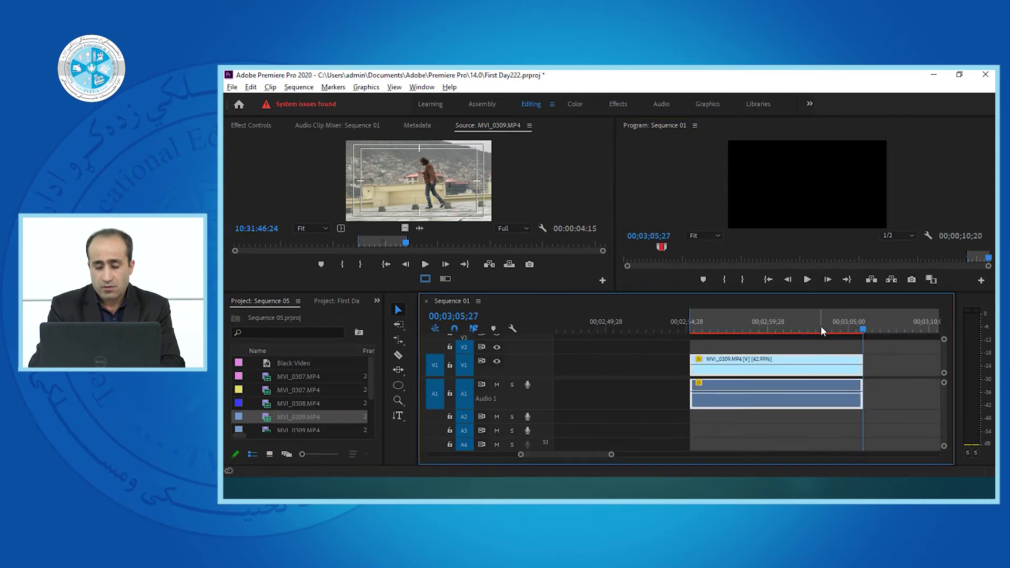
key("o")
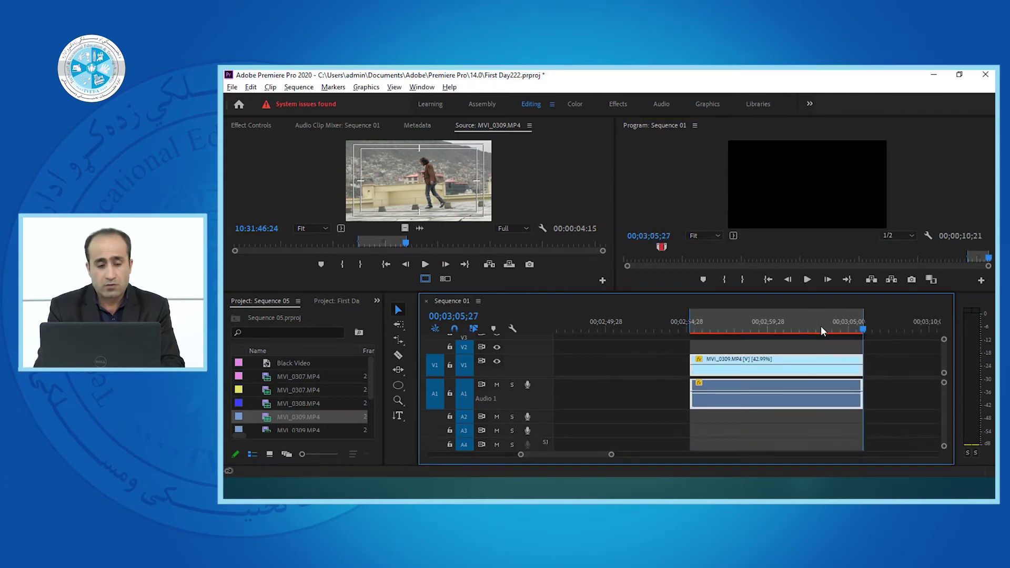
left_click(298, 88)
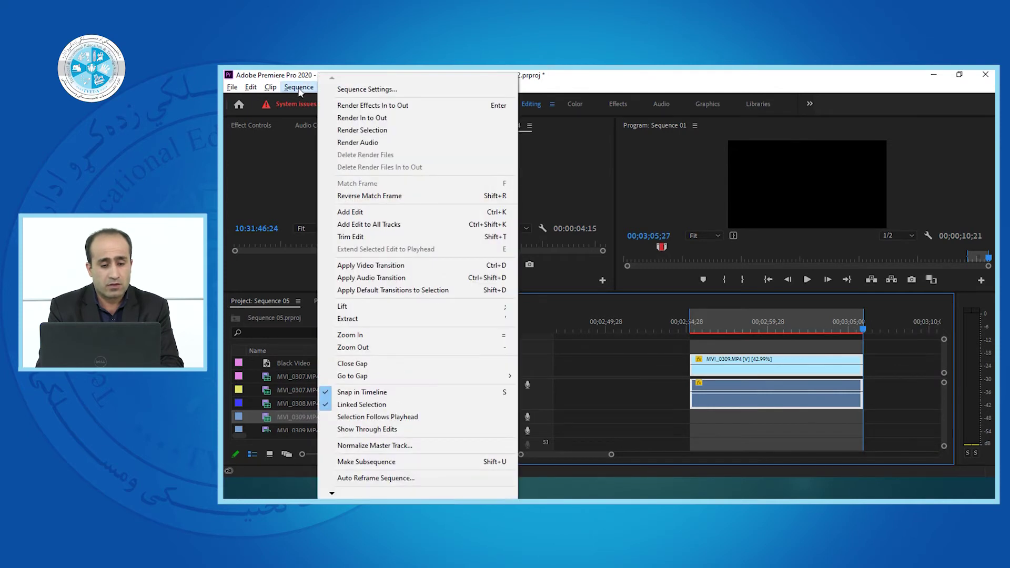
left_click(349, 118)
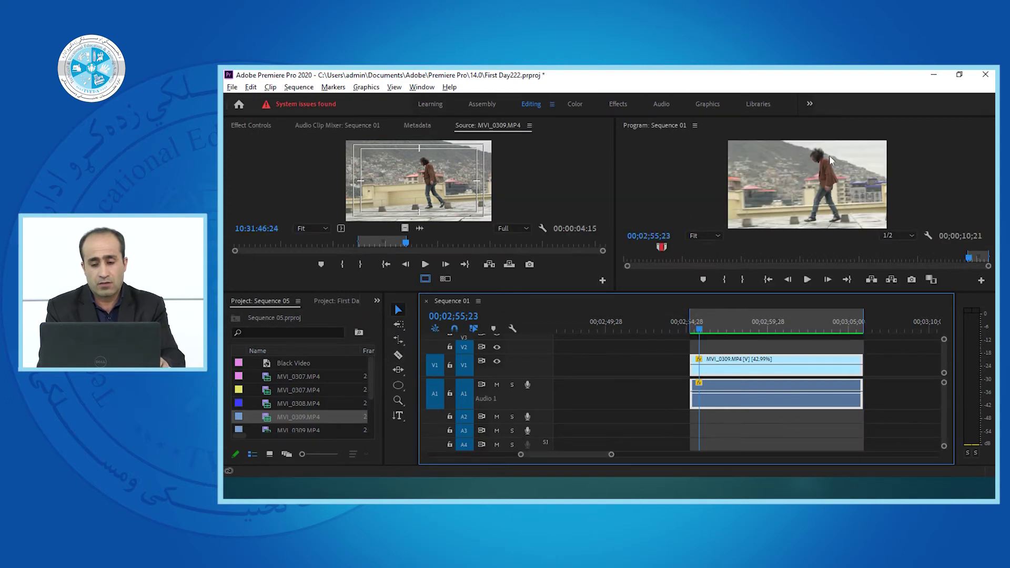
Play the rendered frame-blended clip in the enlarged Program monitor and return to the clip's middle part in the timeline
key("grave")
key("space")
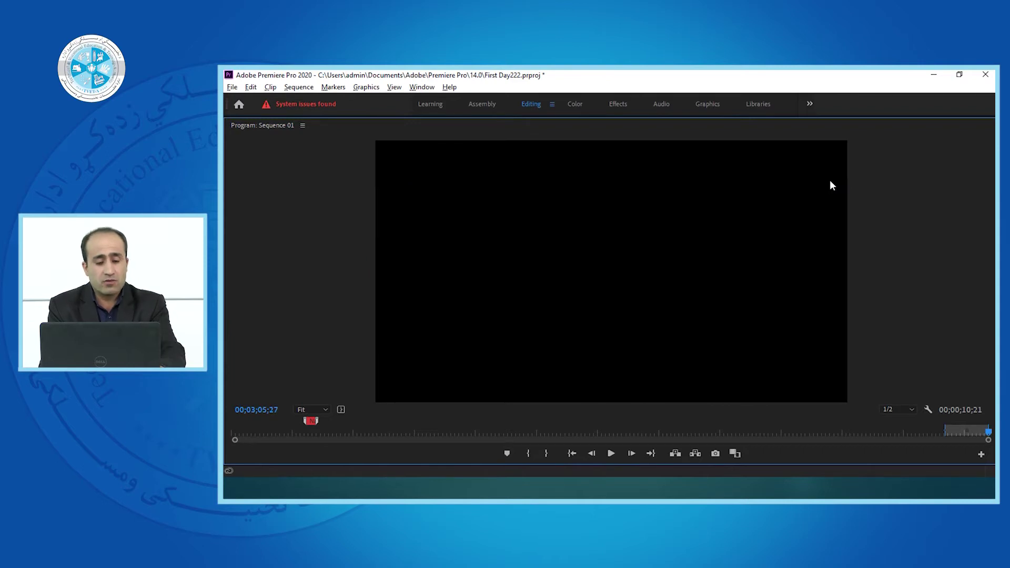
key("grave")
left_click(745, 323)
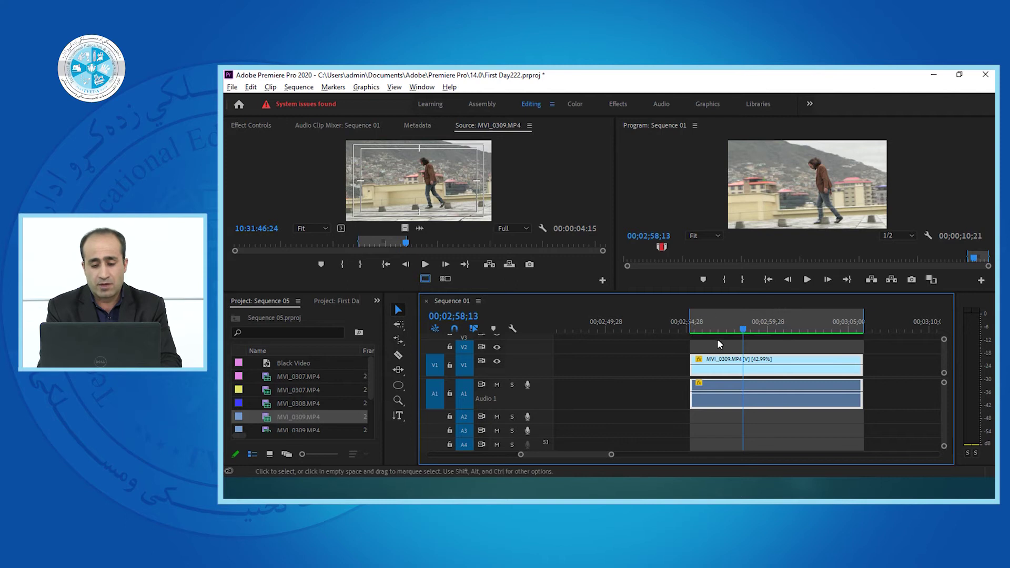
left_click(730, 318)
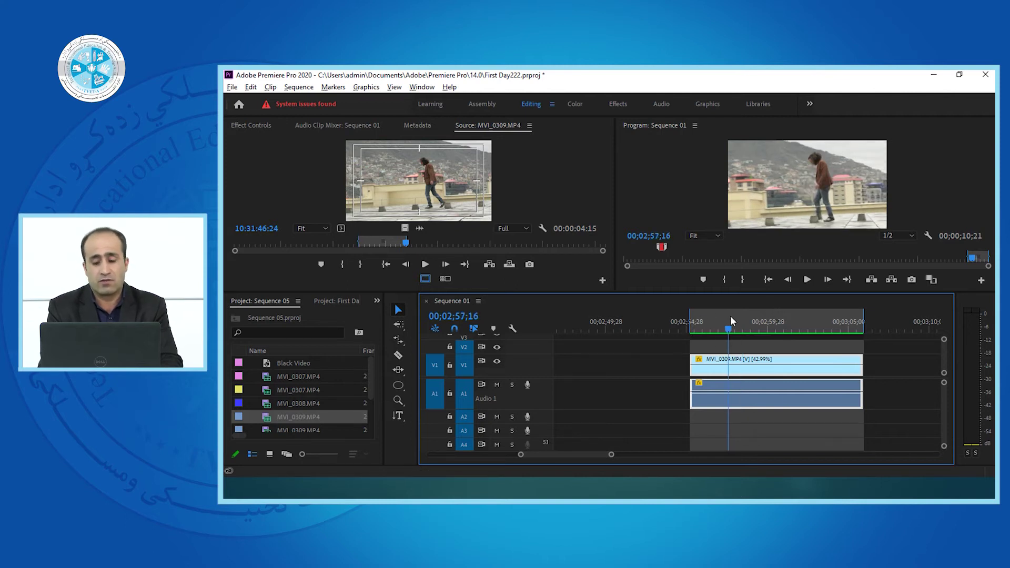
Set the time interpolation of the slowed MVI_0309.MP4 clip to Optical Flow
left_click(270, 88)
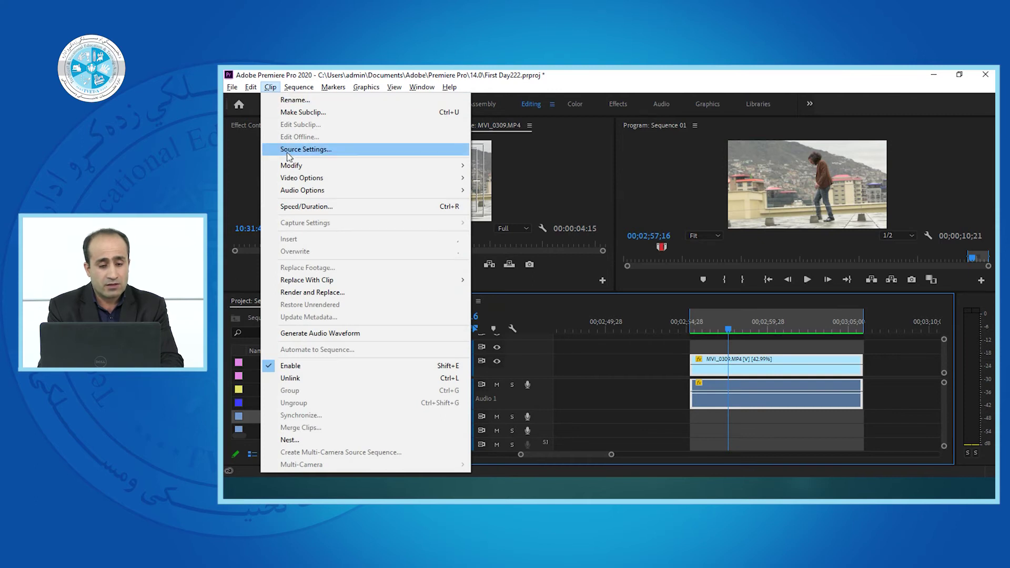
mouse_move(302, 181)
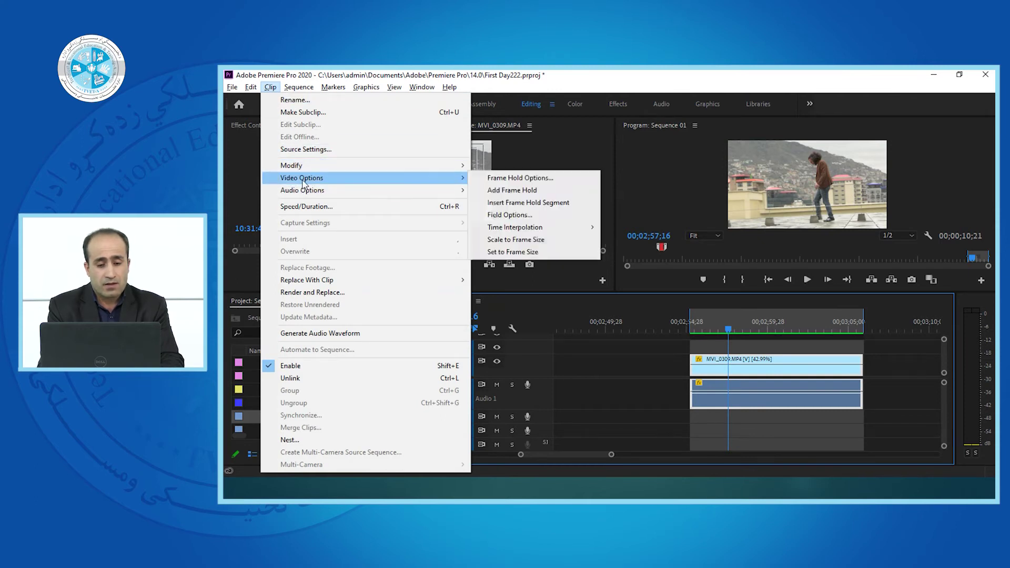
mouse_move(503, 228)
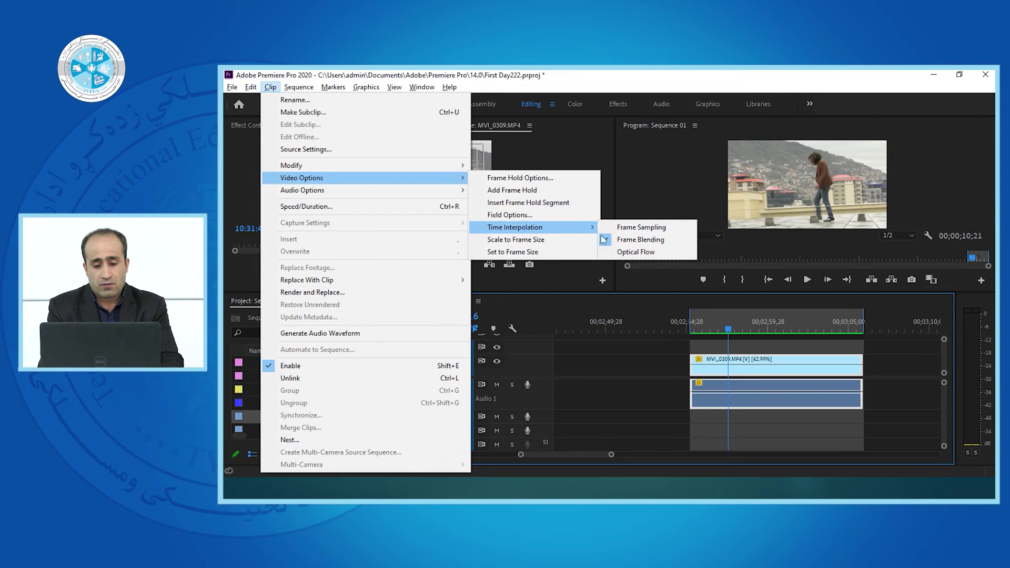
left_click(639, 251)
left_click(720, 322)
key("Return")
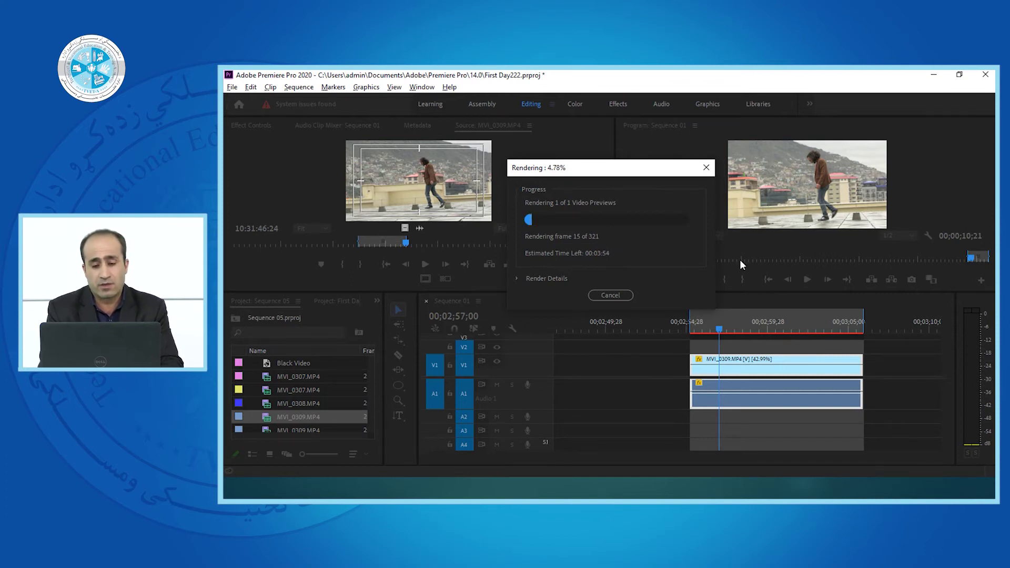
left_click_drag(611, 170, 626, 169)
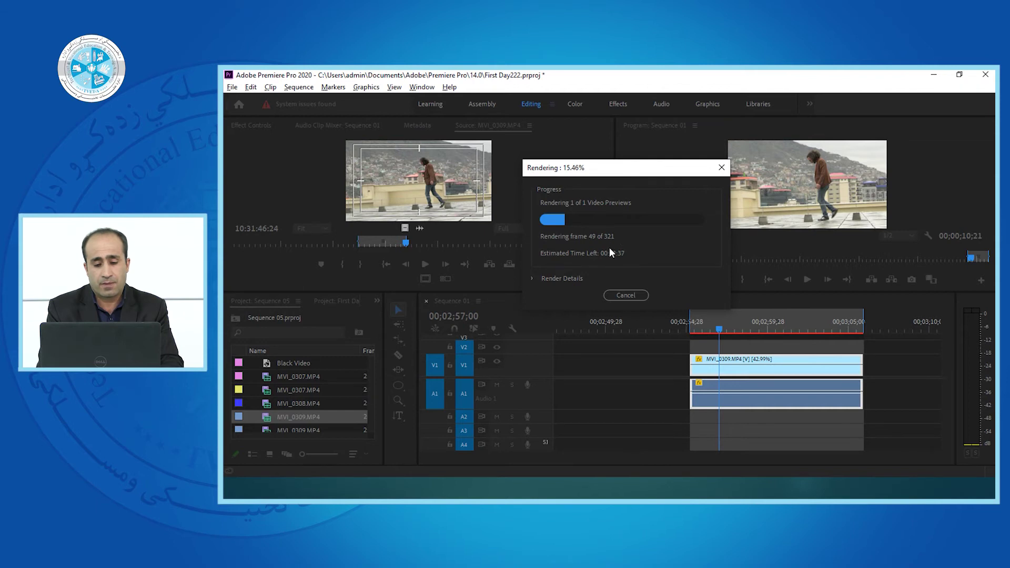
left_click(623, 292)
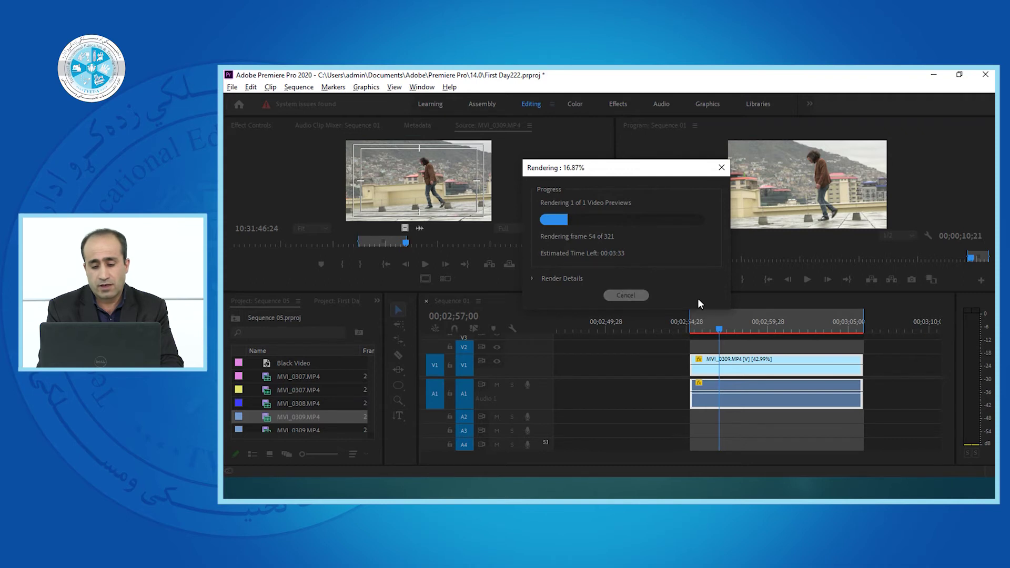
Cut off the part of the slowed clip after 00;02;59;27 and mark the Out point there
left_click_drag(775, 325, 769, 328)
key("ctrl+k")
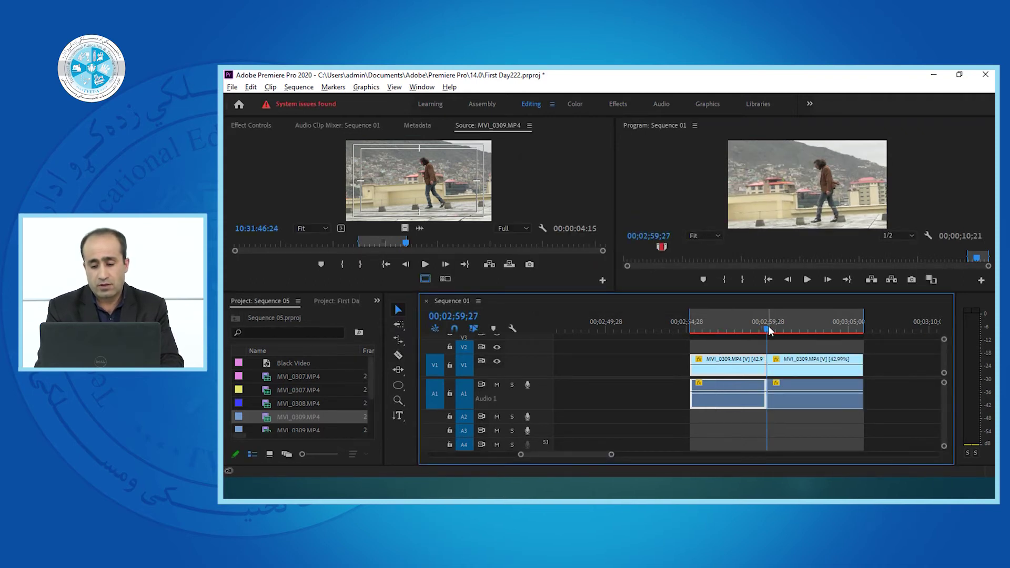
left_click(787, 363)
key("Delete")
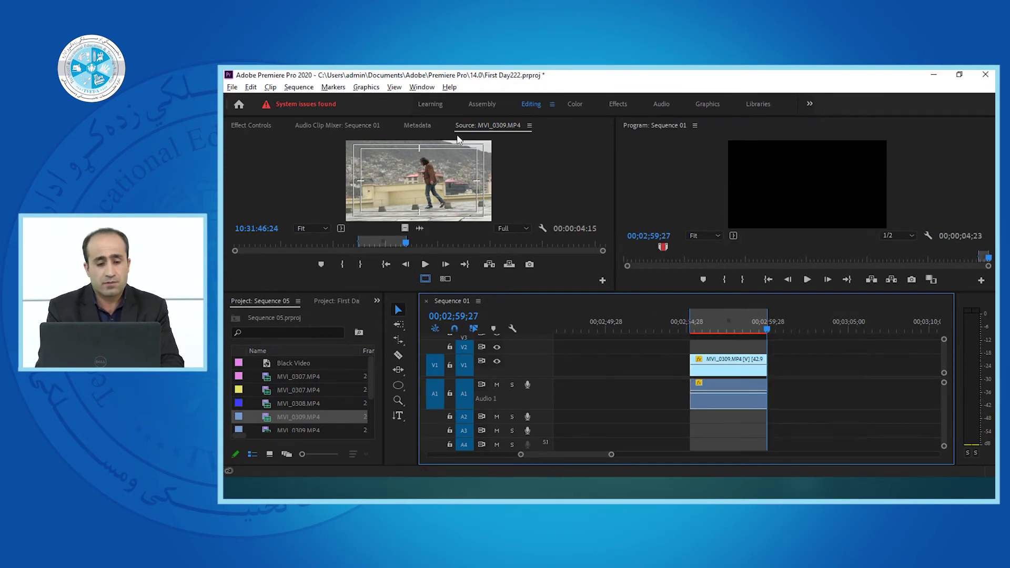
Render the In to Out range of the shortened Optical Flow clip
key("Return")
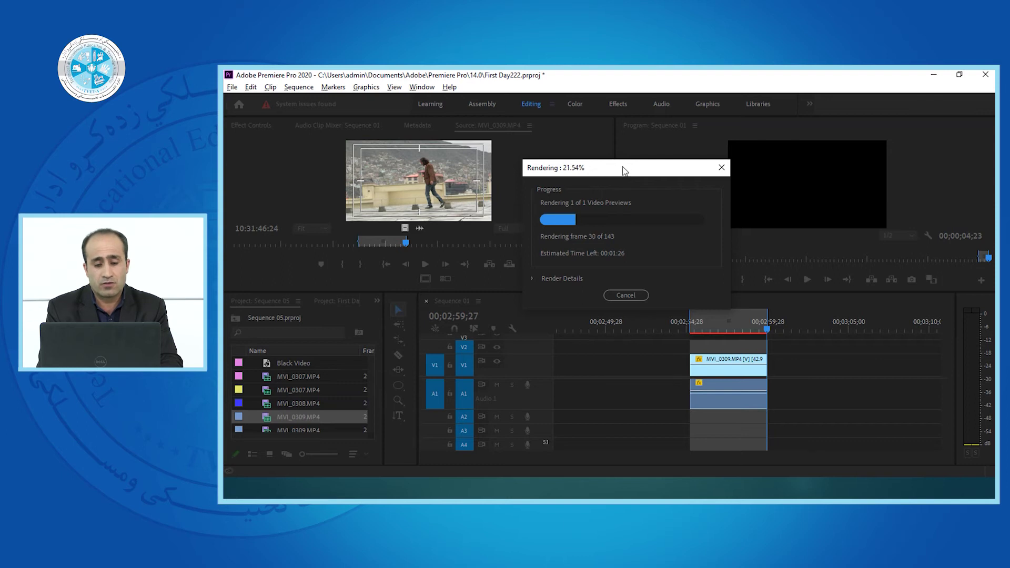
left_click_drag(626, 169, 653, 165)
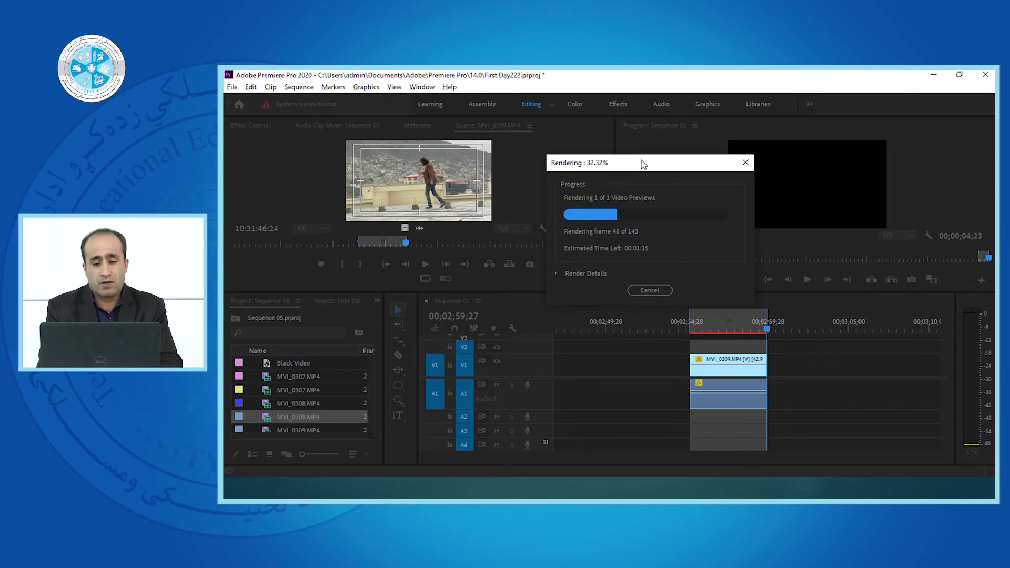
left_click_drag(658, 163, 626, 158)
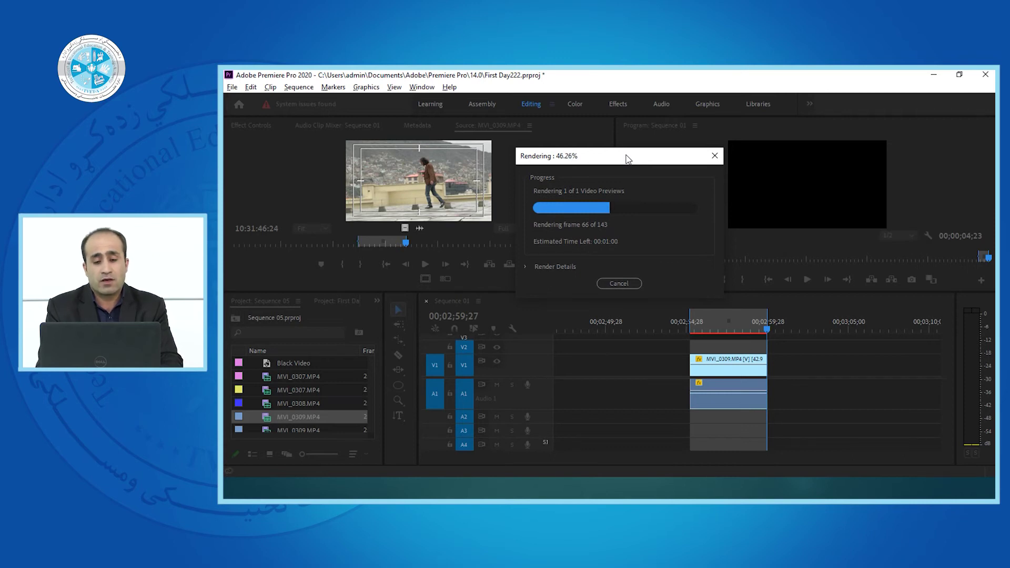
left_click_drag(619, 152, 631, 152)
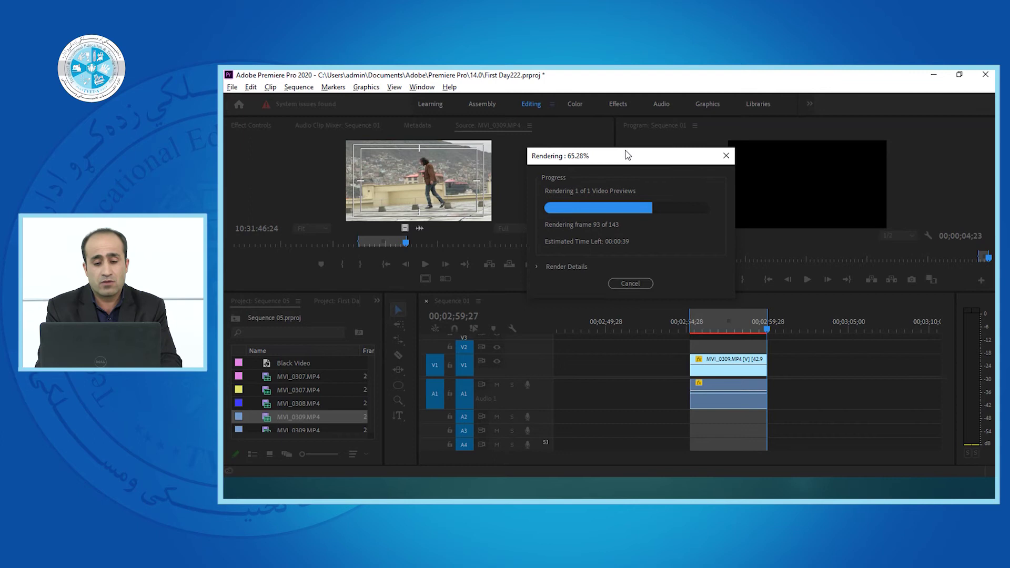
left_click_drag(625, 151, 635, 161)
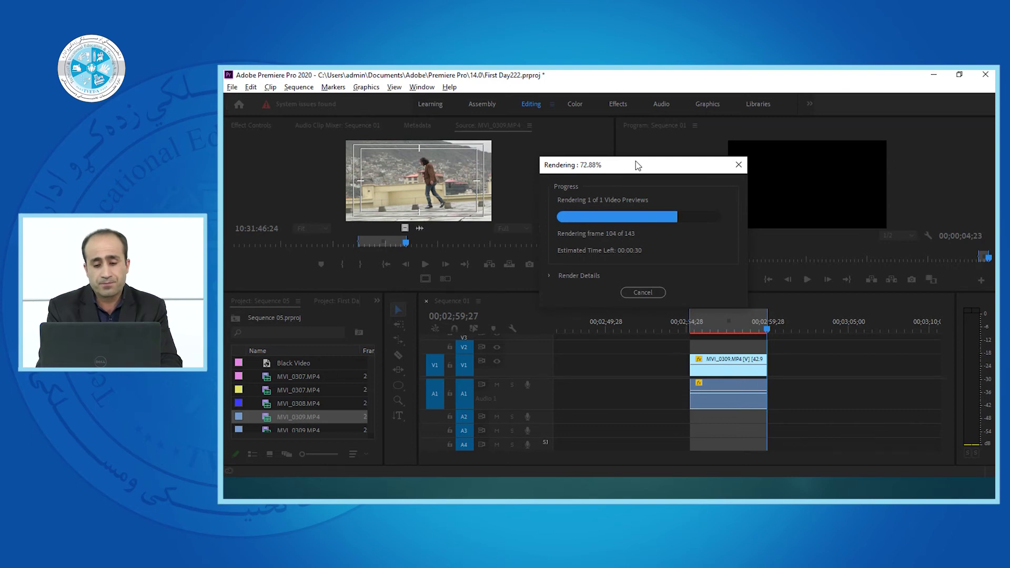
left_click_drag(635, 161, 641, 167)
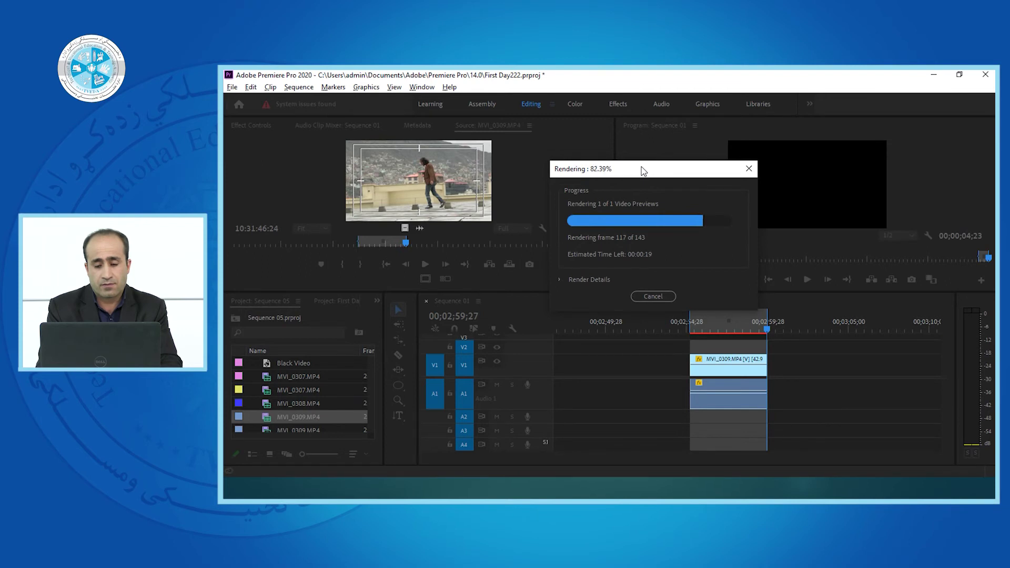
mouse_move(655, 166)
left_mouse_down()
mouse_move(646, 166)
mouse_move(658, 167)
left_mouse_up()
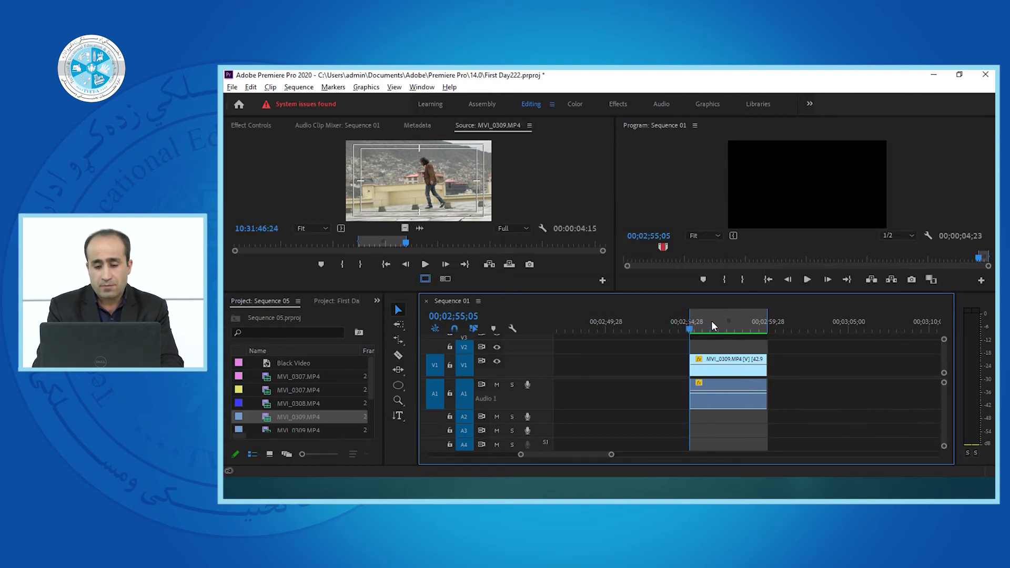
Play the rendered Optical Flow clip in the enlarged Program monitor, then restore the normal layout
key("grave")
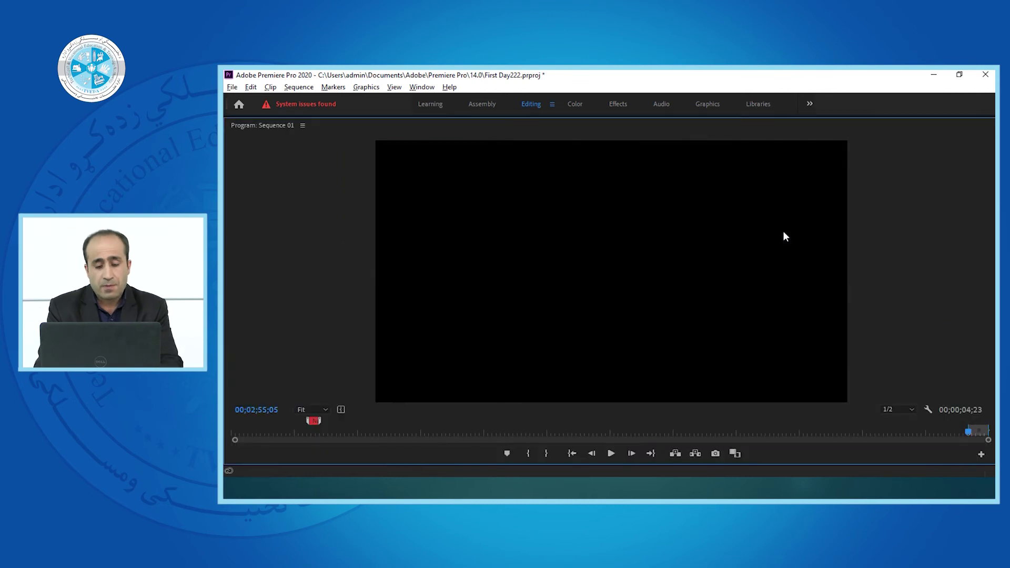
key("space")
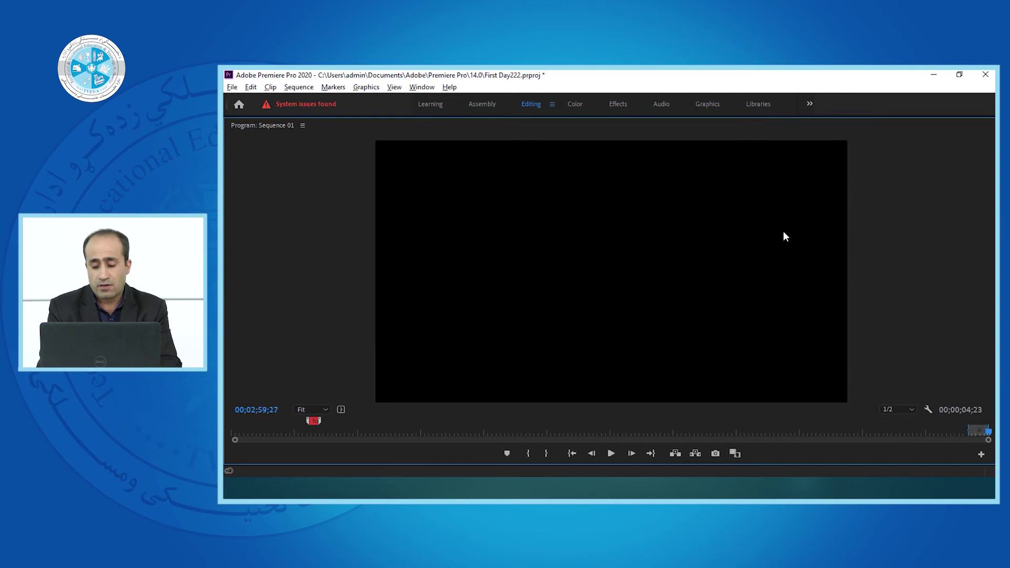
key("grave")
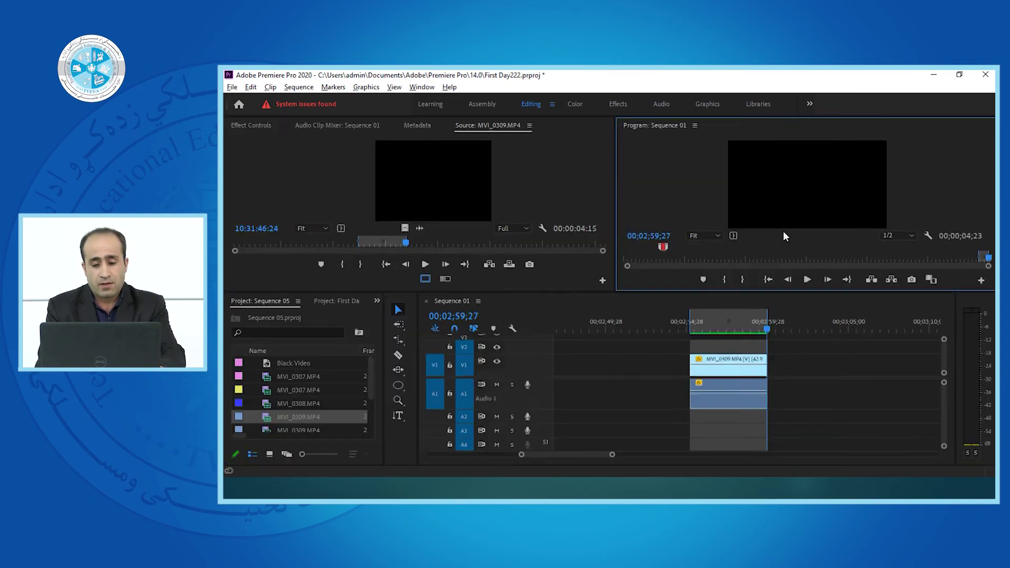
left_click(725, 322)
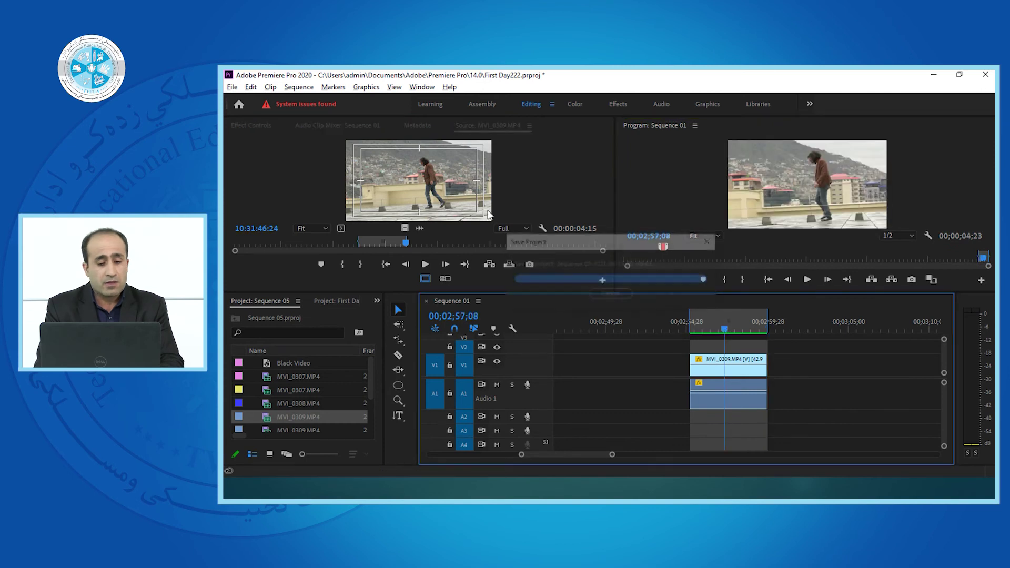
Examine the video options available for the selected MVI_0309.MP4 clip, including Scale to Frame Size and Set to Frame Size
left_click(266, 92)
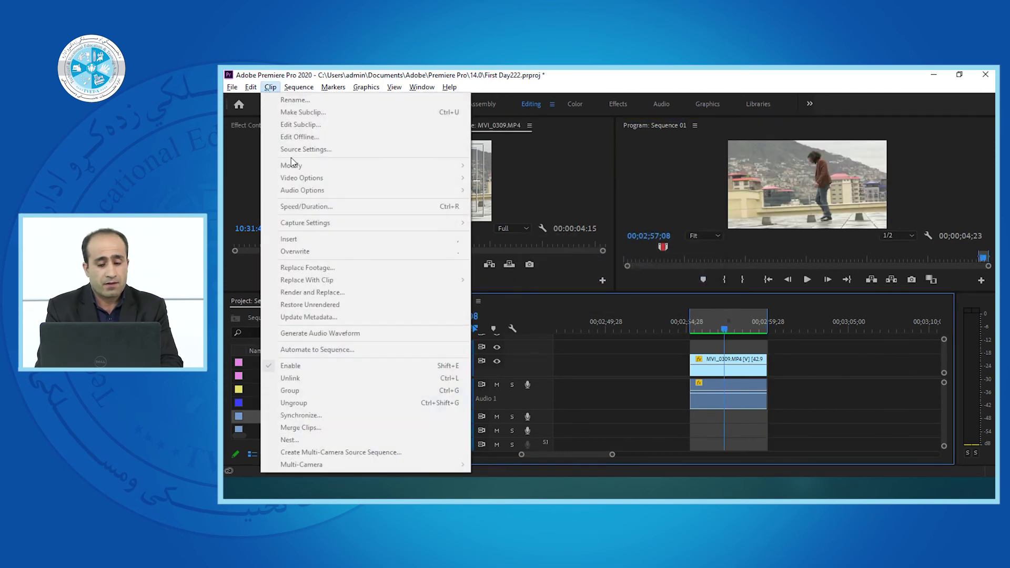
left_click(715, 373)
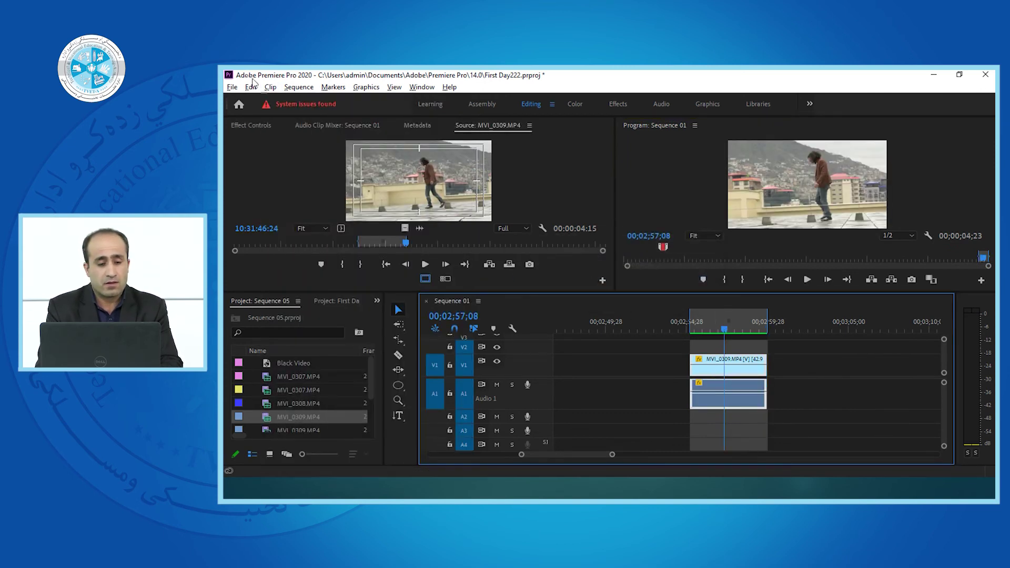
left_click(271, 88)
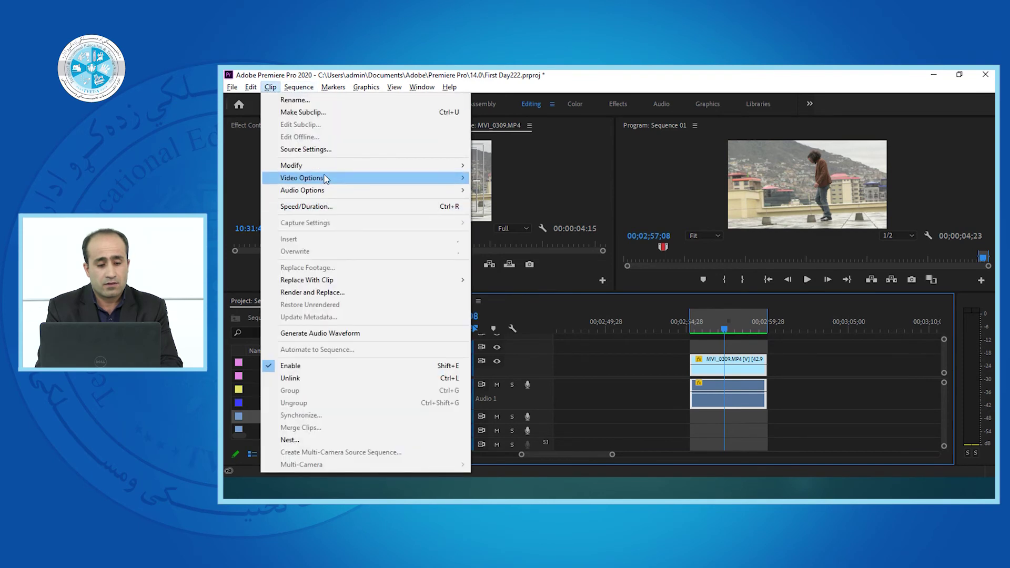
mouse_move(326, 180)
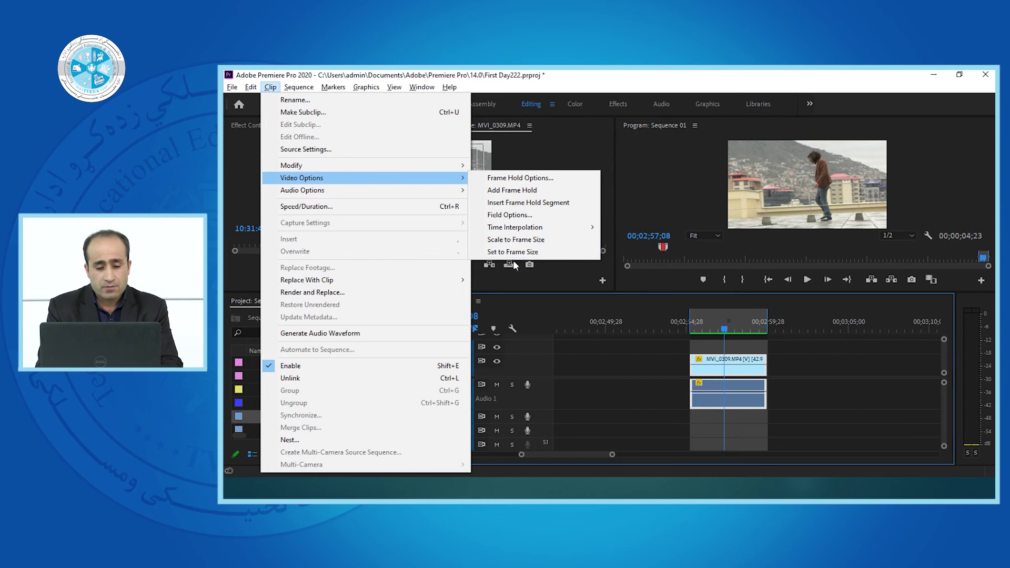
left_click(720, 324)
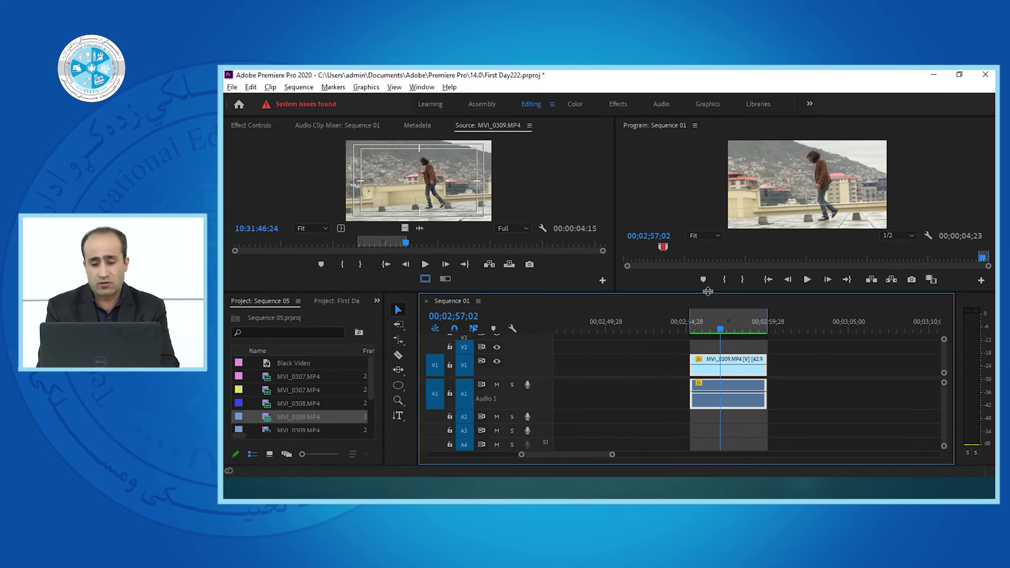
left_click(727, 324)
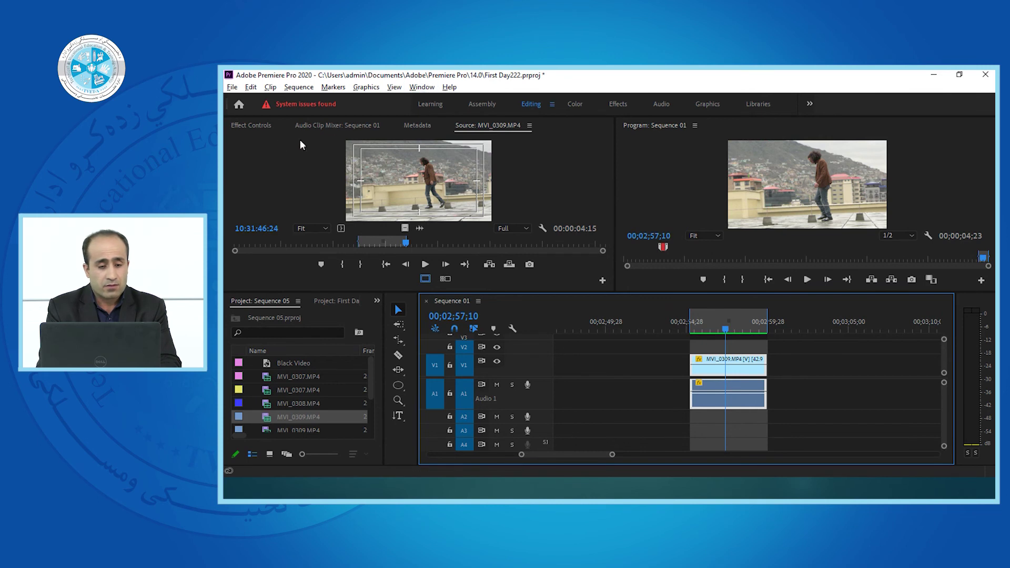
Scale the MVI_0309.MP4 clip down to 40 and move it slightly up and left to position 918.7, 498.7
left_click(247, 124)
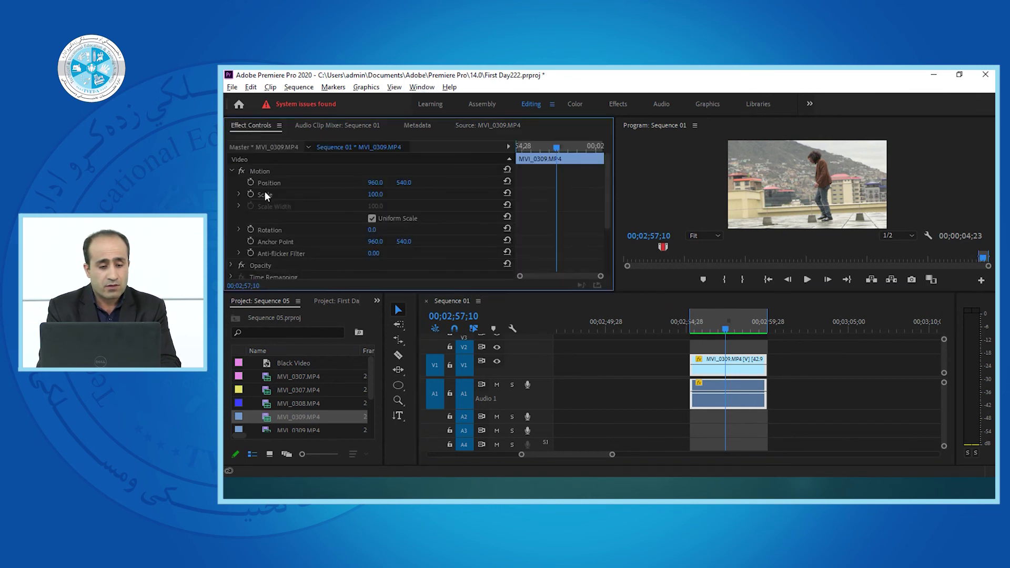
left_click_drag(376, 194, 341, 198)
left_click_drag(797, 179, 788, 175)
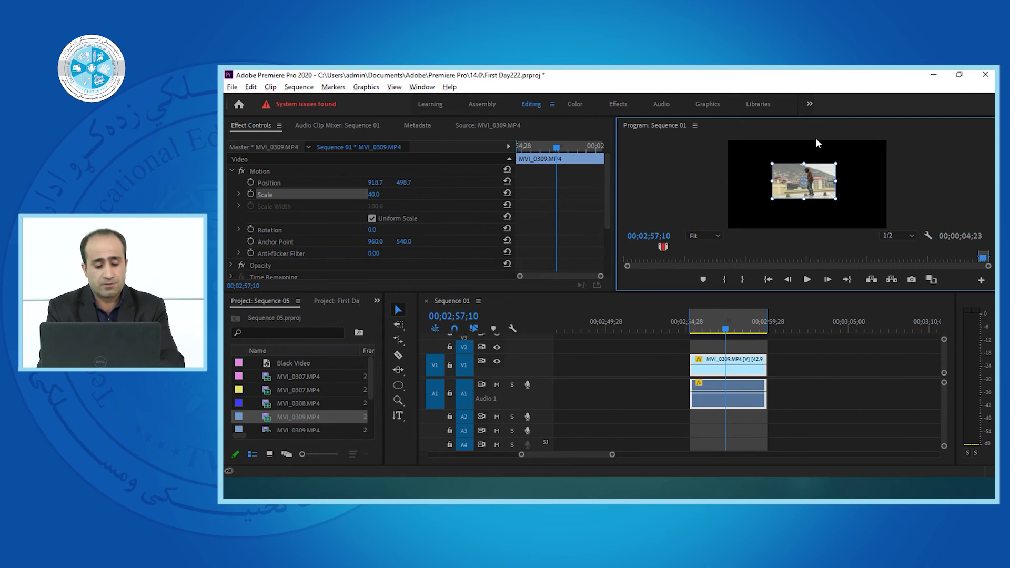
Switch to the Video Graphic presentation slide covering Edit Offline and the Modify, Video and Audio options
key("alt+Tab")
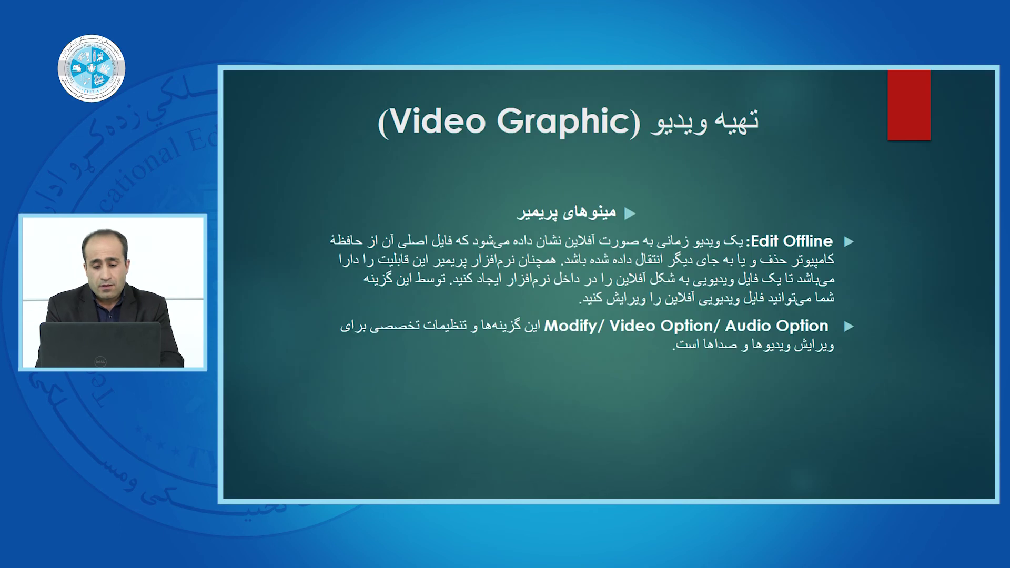
Switch back to Premiere Pro and adjust the audio gain of the MVI_0309.MP4 clip in Sequence 01 by -5 dB
key("alt+Tab")
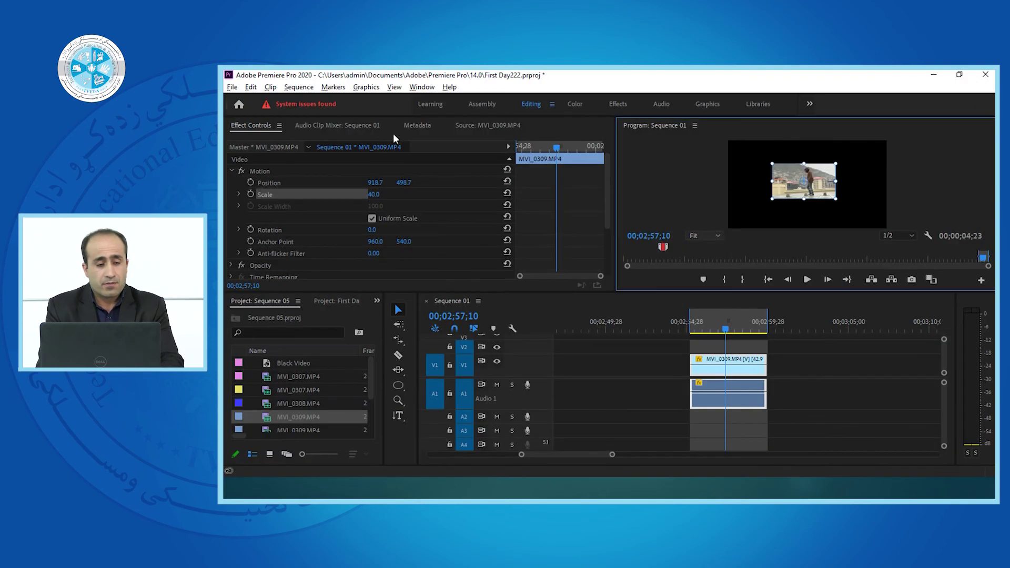
left_click(270, 87)
left_click(704, 363)
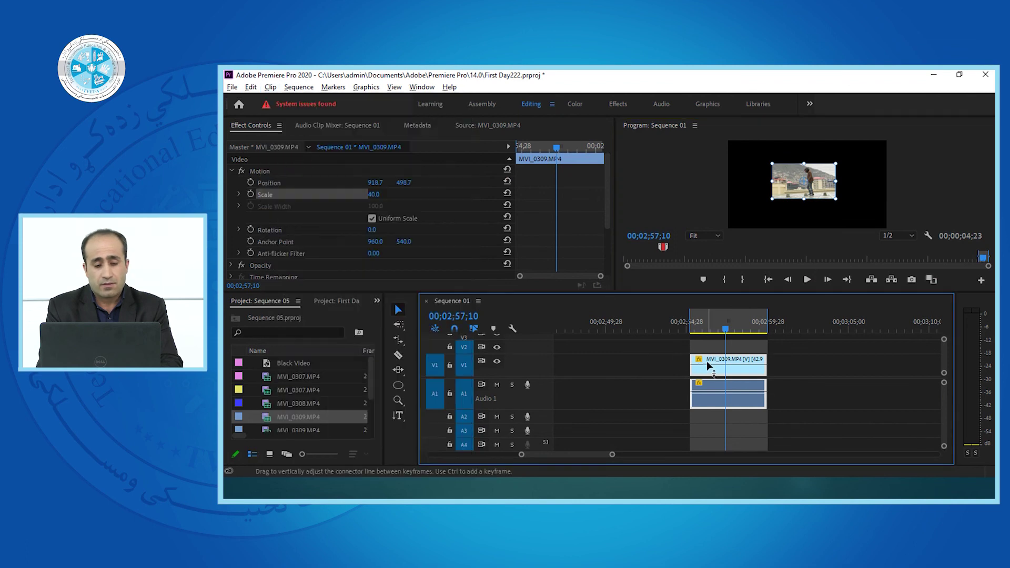
left_click(298, 87)
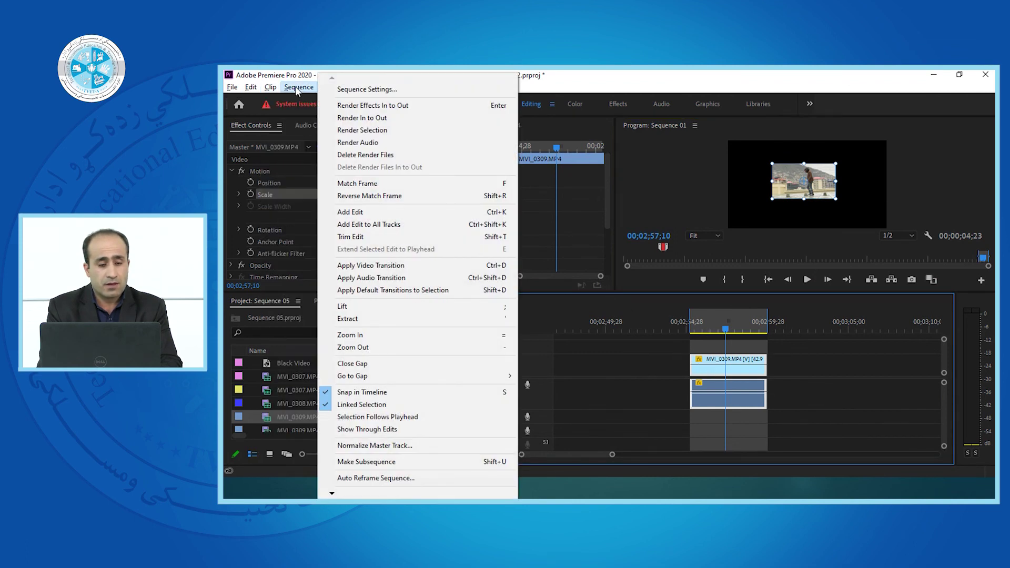
mouse_move(270, 89)
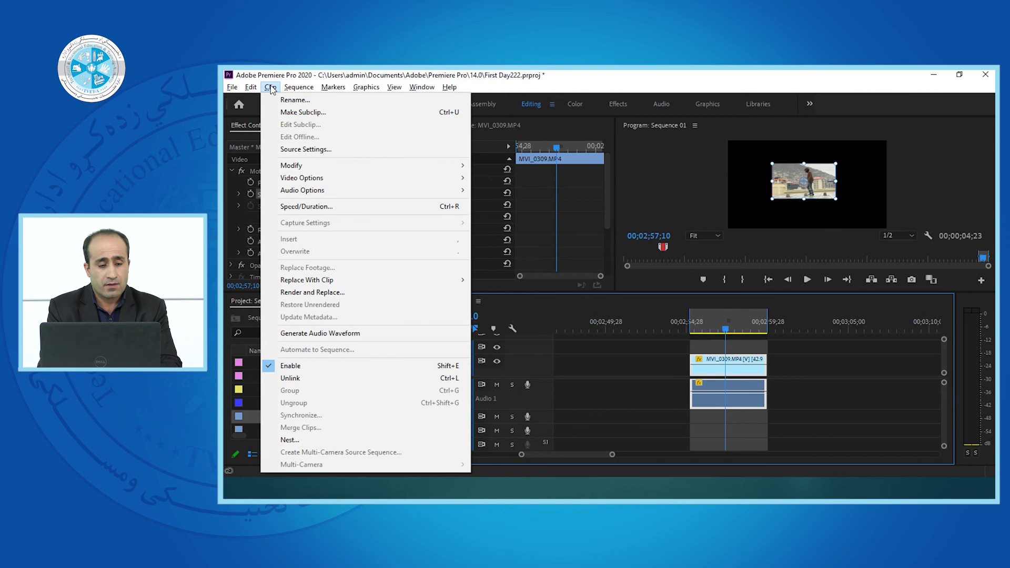
mouse_move(307, 182)
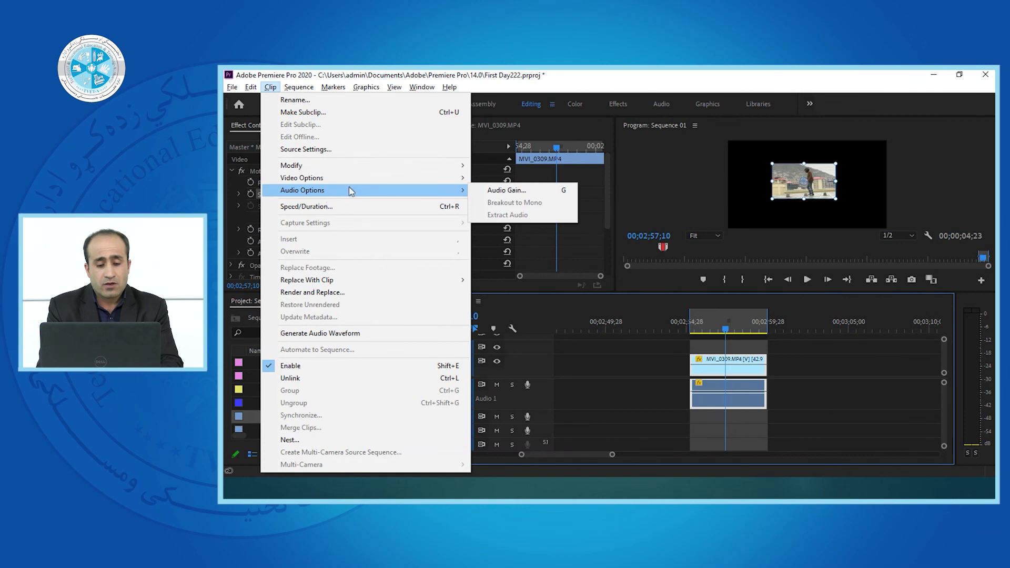
left_click(493, 191)
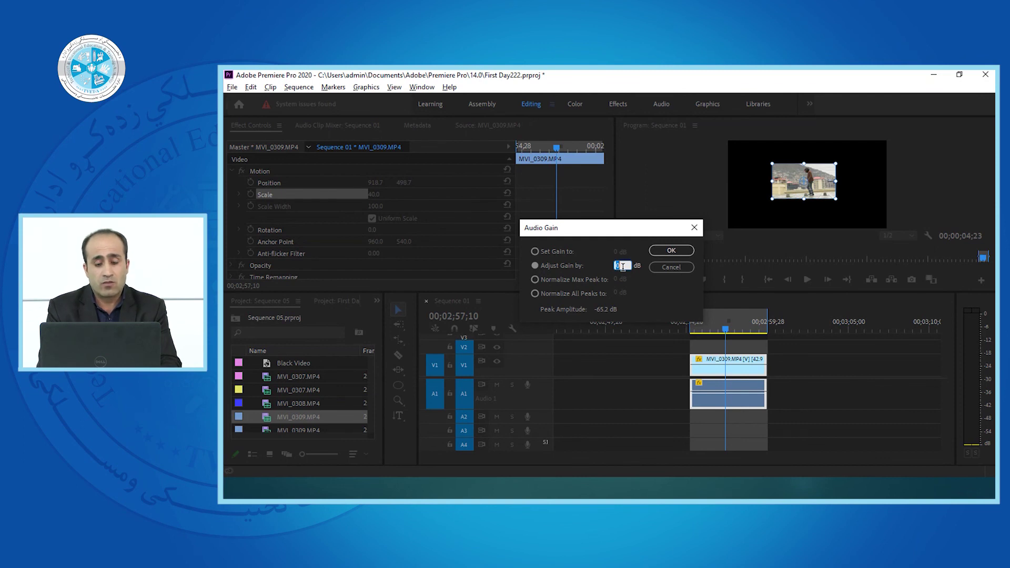
type("-5")
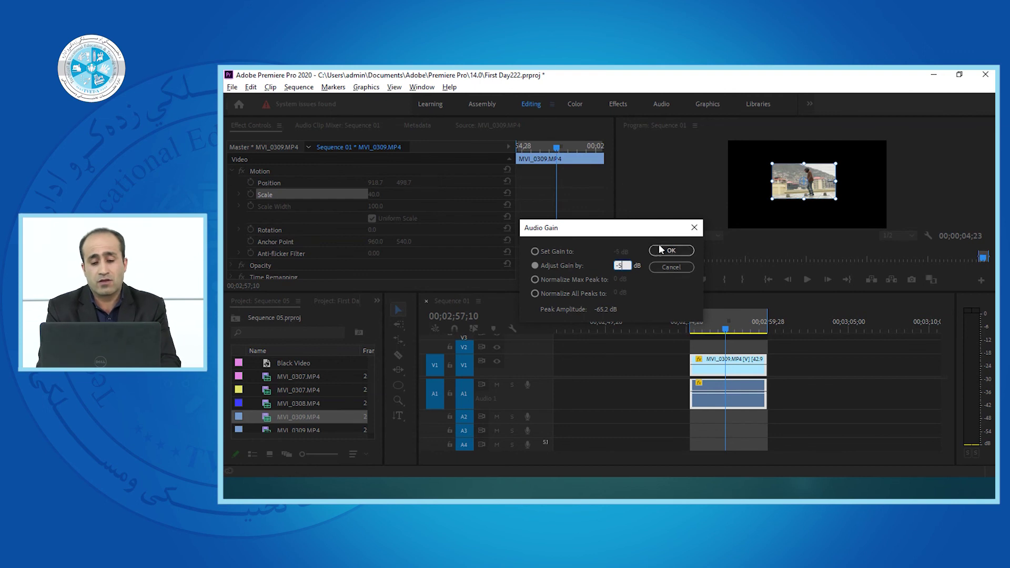
left_click(670, 251)
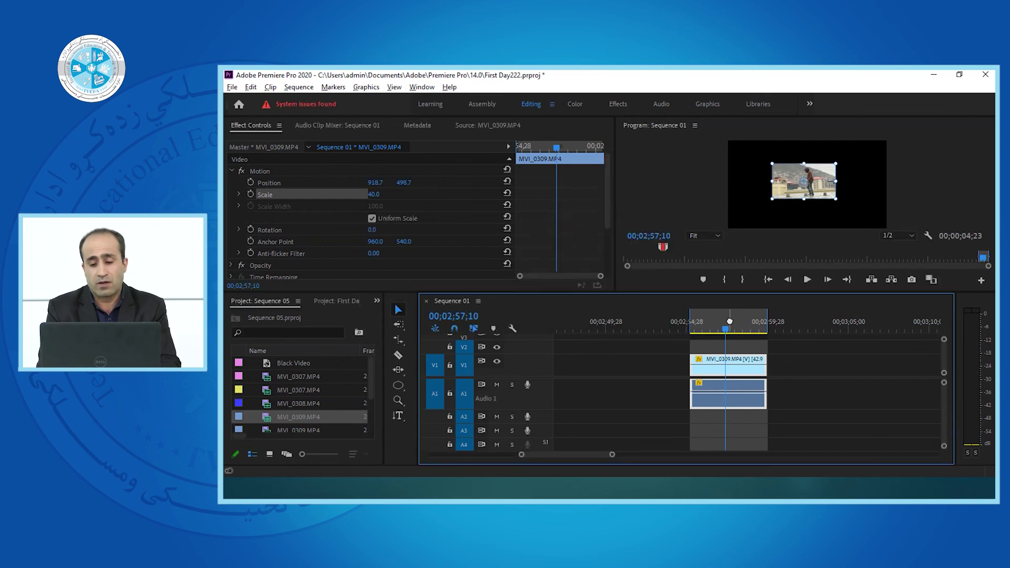